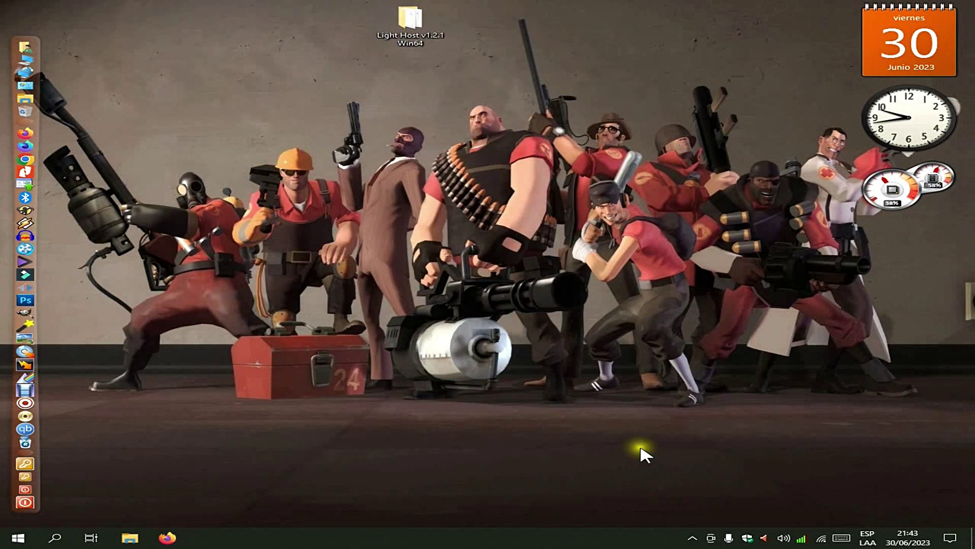
# Move the Light Host v1.2.1 Win64 folder from the desktop into the Documents folder.
pyautogui.click(433, 26)
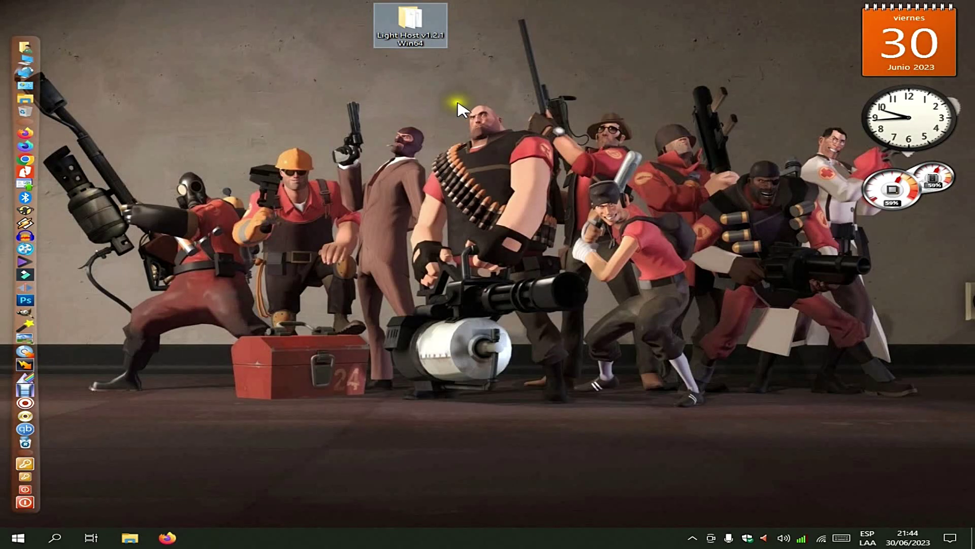
pyautogui.click(131, 540)
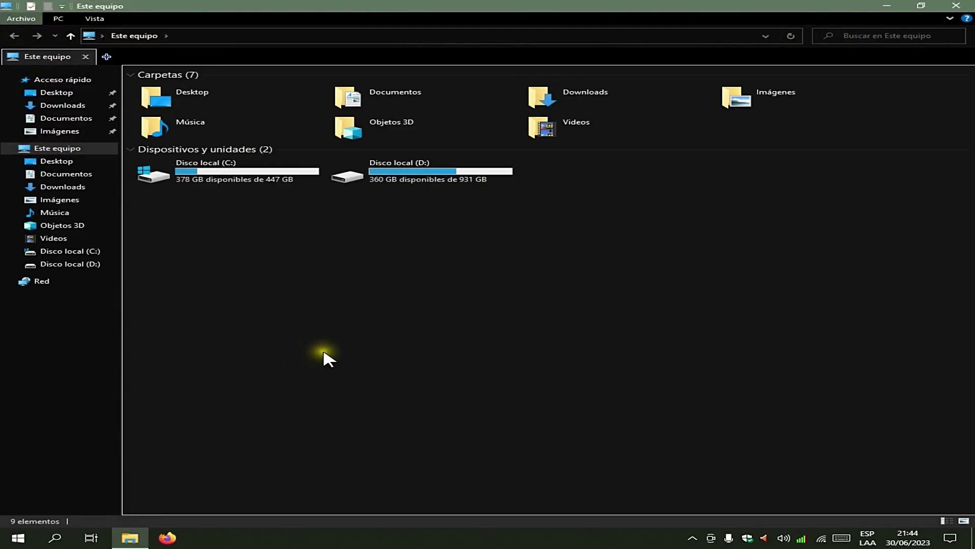
pyautogui.click(394, 98)
pyautogui.click(394, 98)
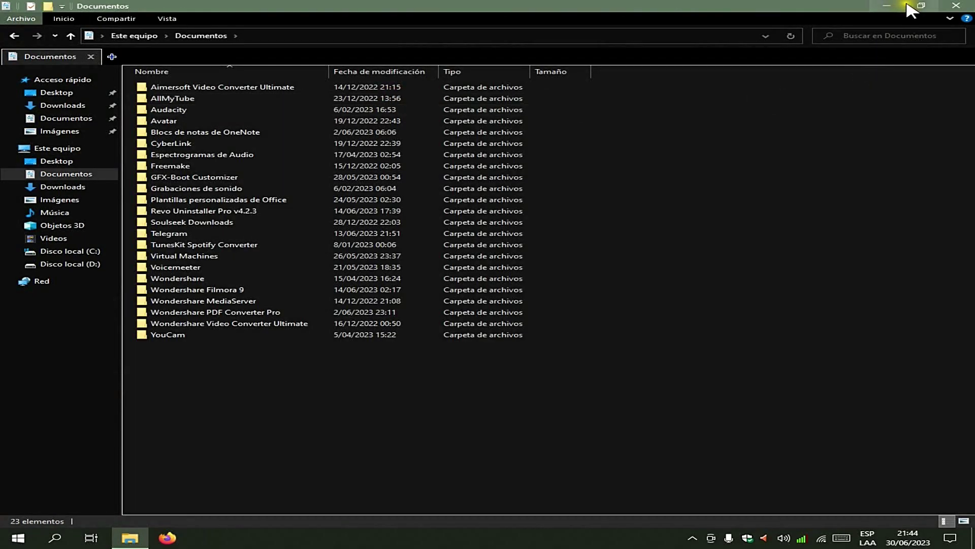
pyautogui.click(916, 7)
pyautogui.moveTo(350, 8); pyautogui.dragTo(701, 19)
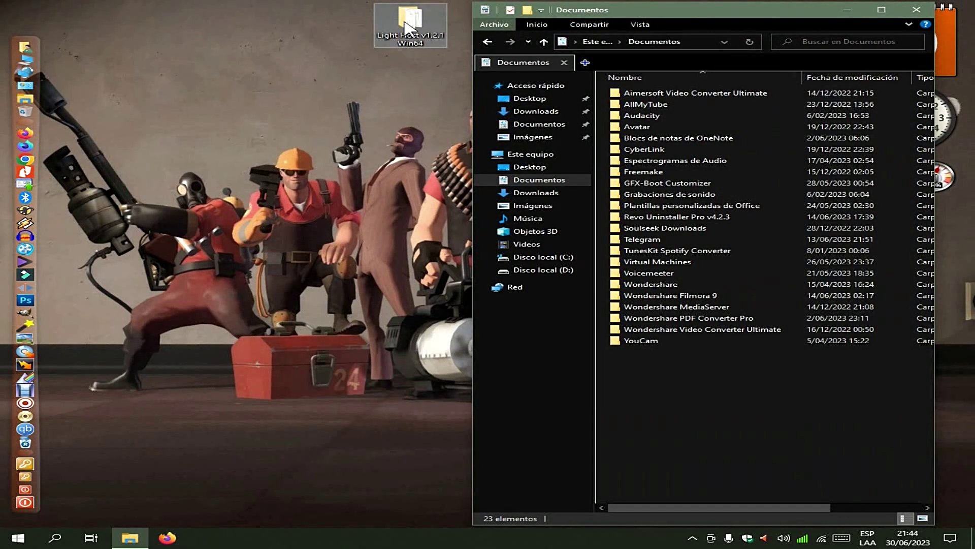
pyautogui.moveTo(407, 28); pyautogui.dragTo(641, 445)
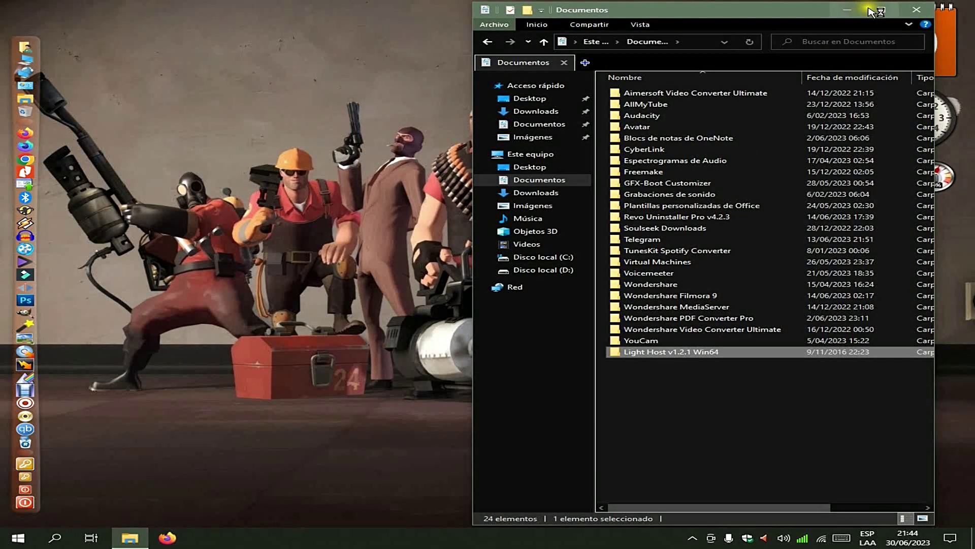
pyautogui.click(877, 11)
# Launch the Light Host application from the Light Host v1.2.1 Win64 folder in Documents.
pyautogui.doubleClick(199, 349)
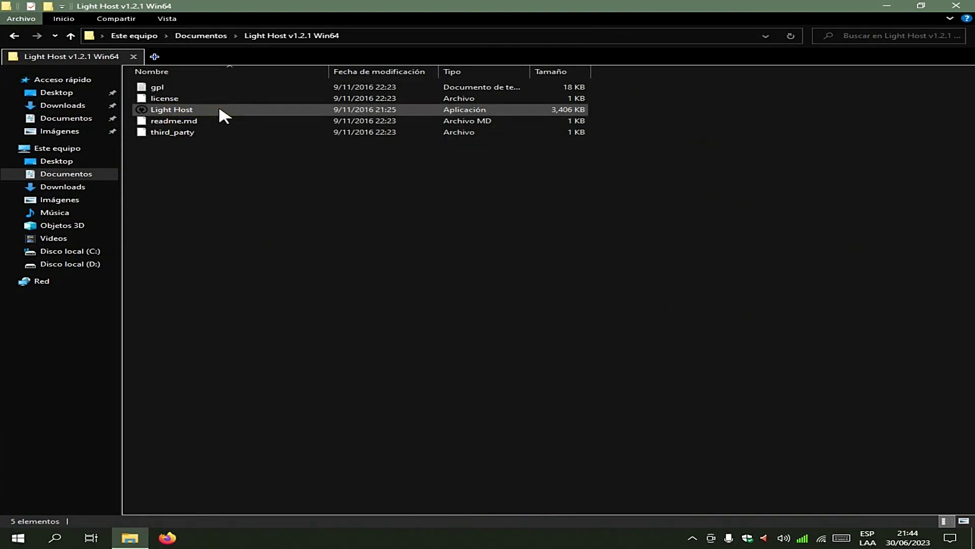
pyautogui.moveTo(219, 108)
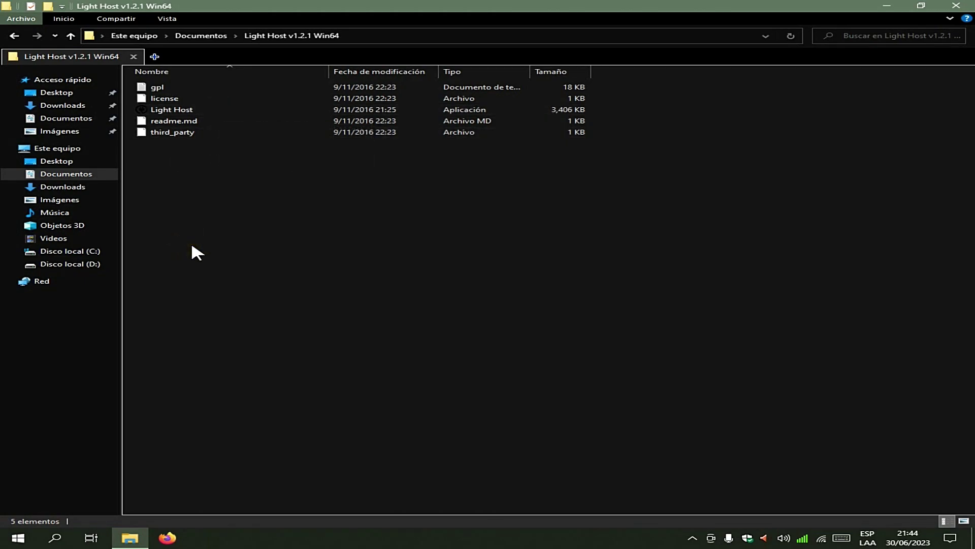
pyautogui.doubleClick(186, 113)
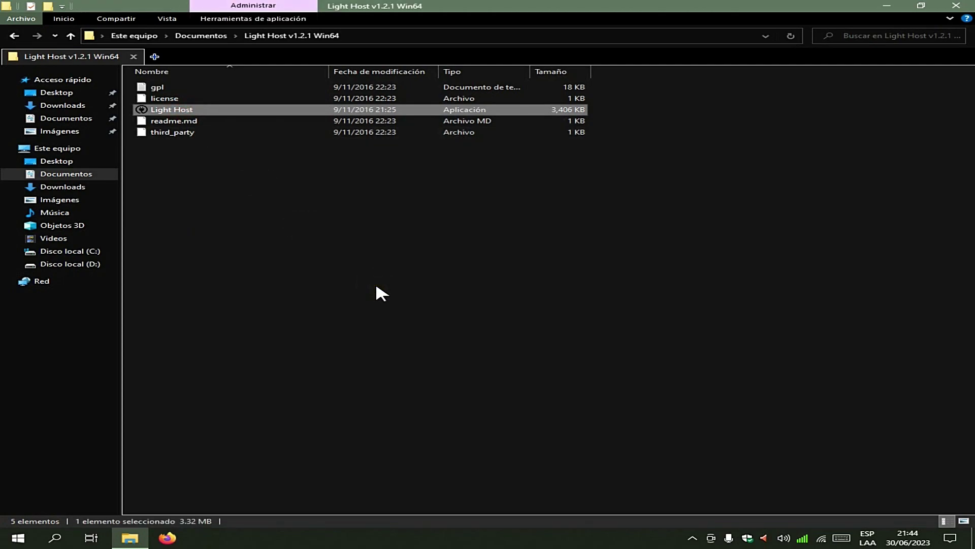
# Invert the colour of Light Host's icon in the system tray.
pyautogui.click(692, 539)
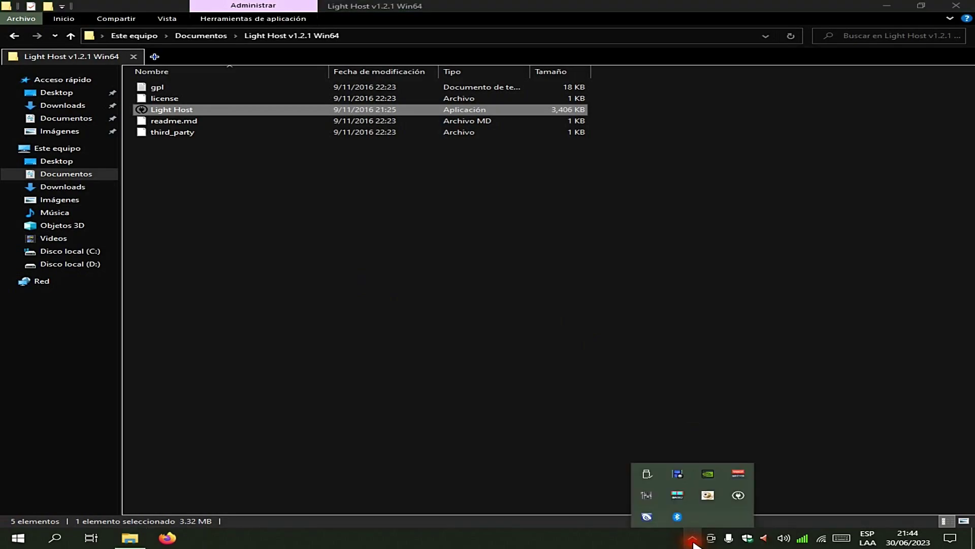
pyautogui.rightClick(738, 496)
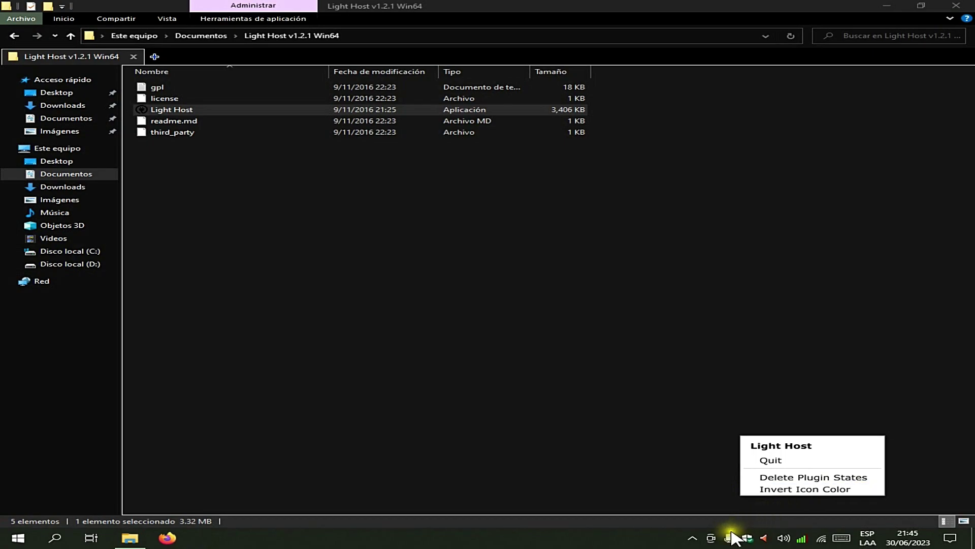
pyautogui.click(692, 538)
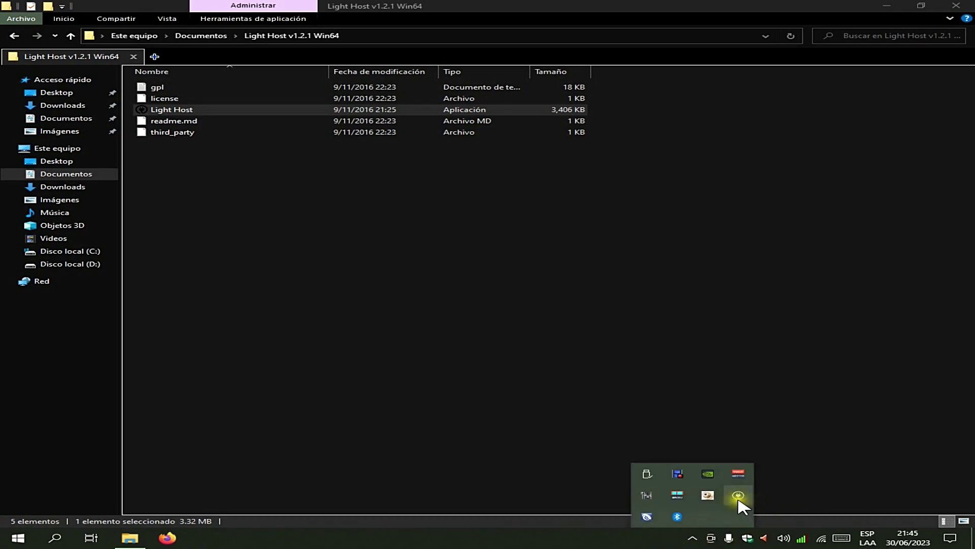
pyautogui.click(737, 494)
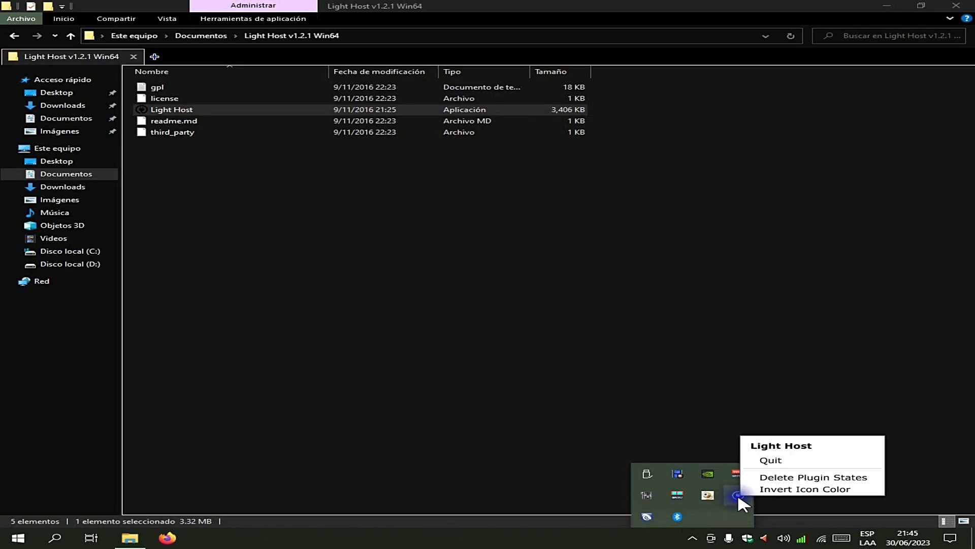
pyautogui.click(829, 489)
# Review the audio device types and the advanced settings in Light Host's audio preferences without changing them.
pyautogui.click(694, 537)
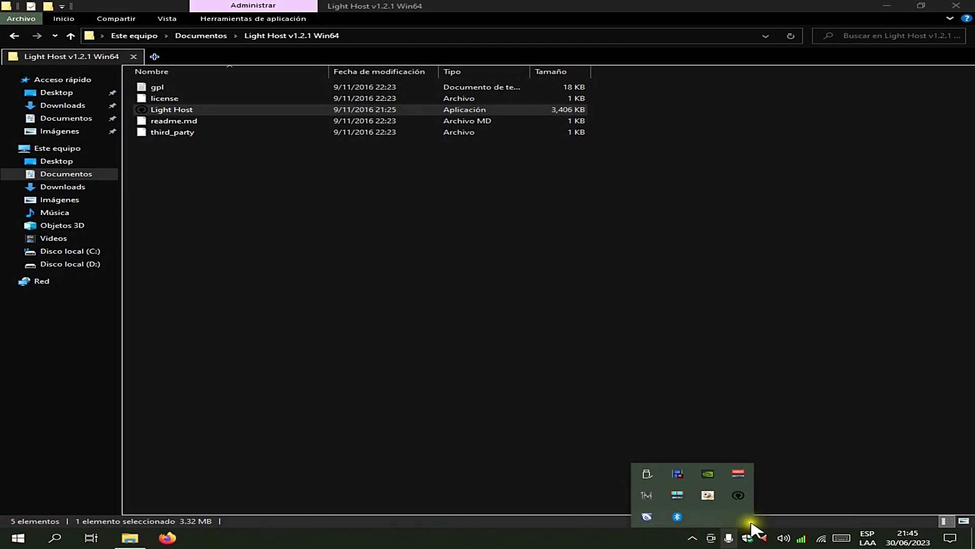
pyautogui.rightClick(736, 495)
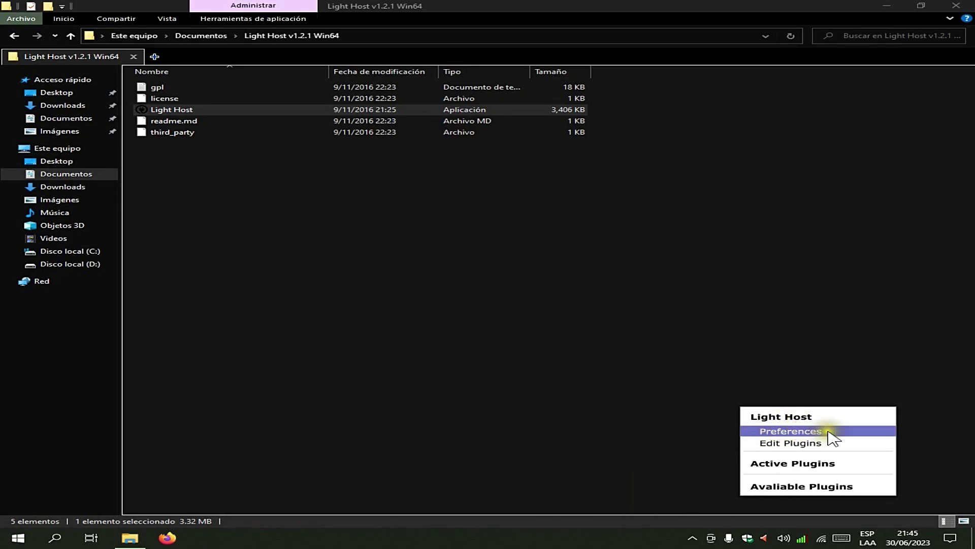
pyautogui.click(849, 436)
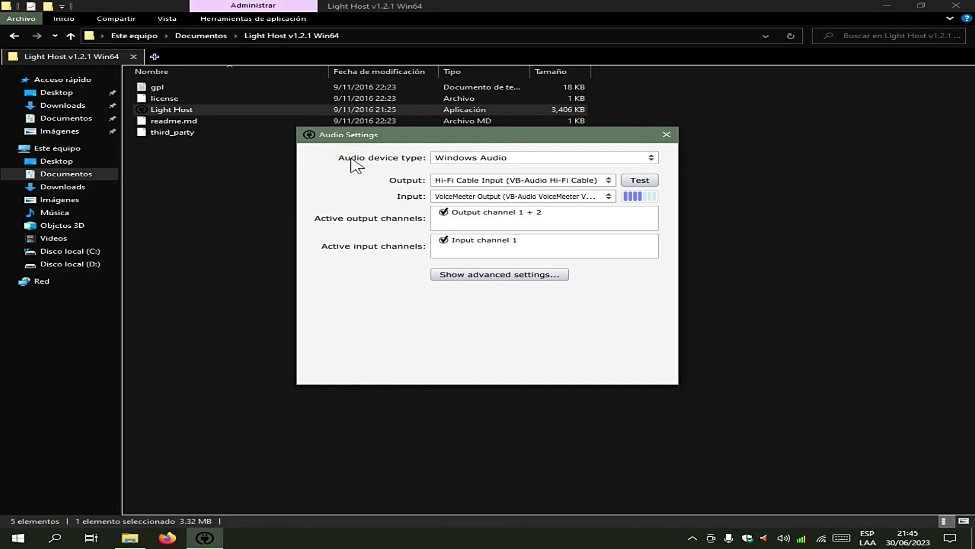
pyautogui.click(651, 157)
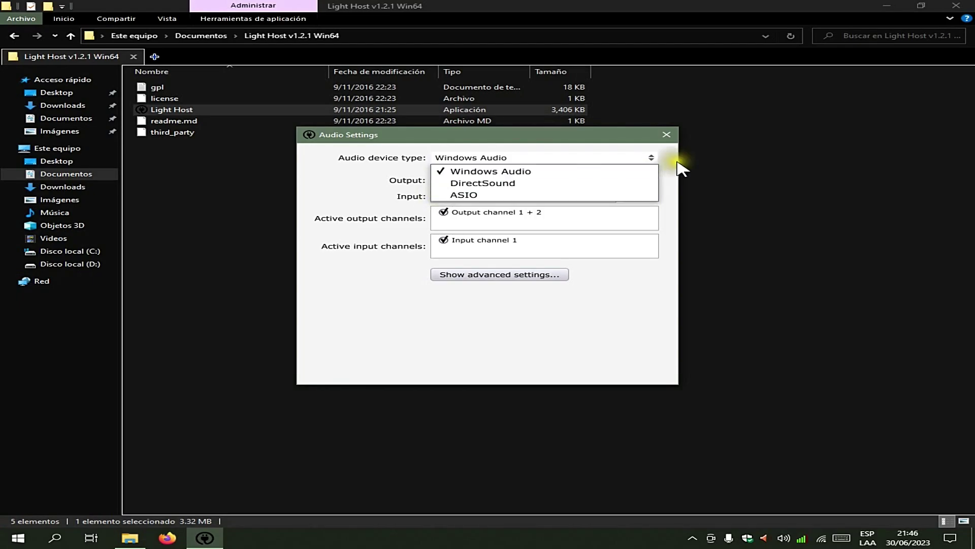
pyautogui.click(649, 159)
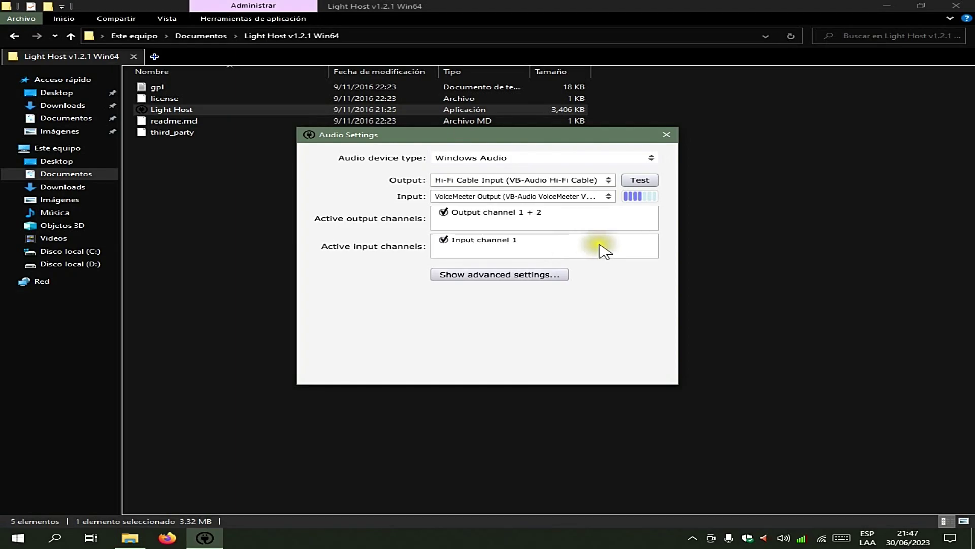
pyautogui.click(468, 277)
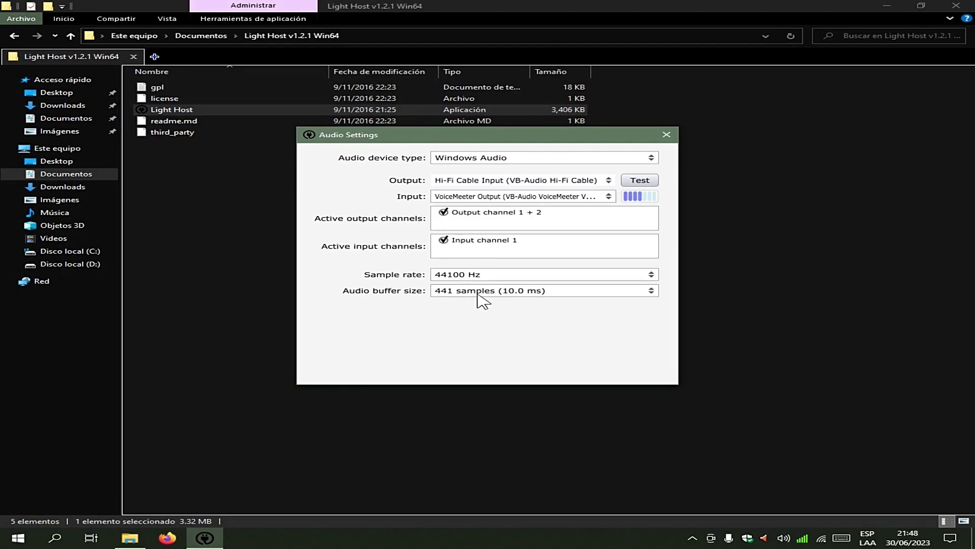
pyautogui.click(666, 134)
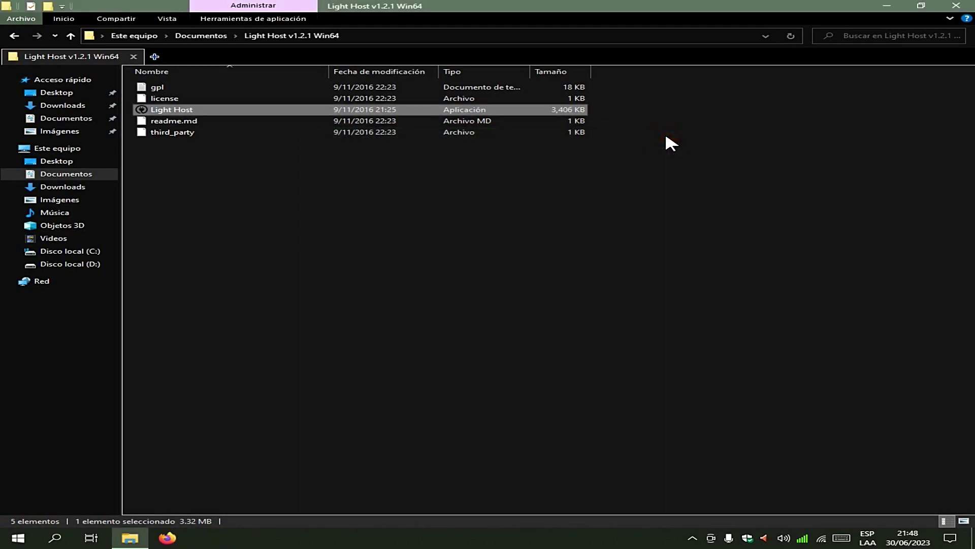
# Open Light Host's plugin editing window, enlarge it to show all columns, and move it clear of the screen edge.
pyautogui.click(692, 539)
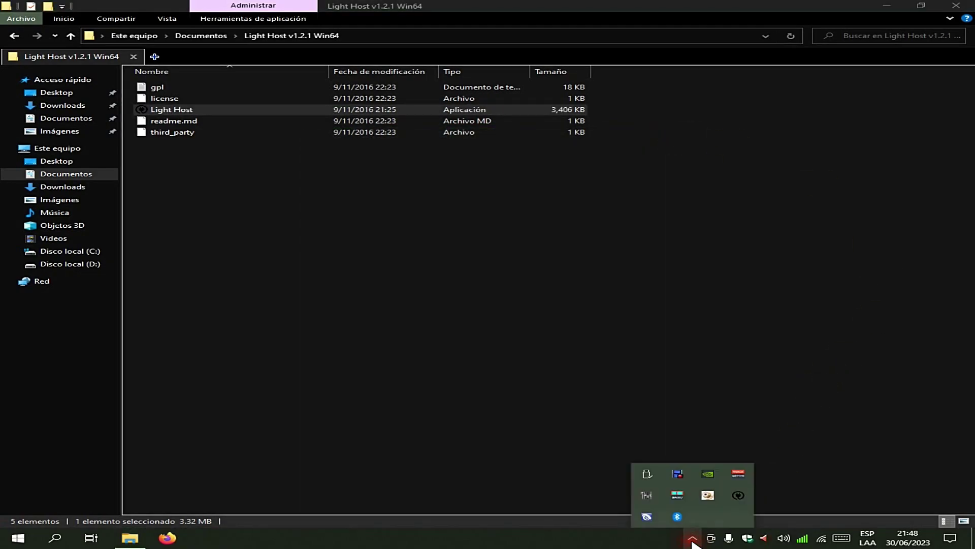
pyautogui.click(738, 495)
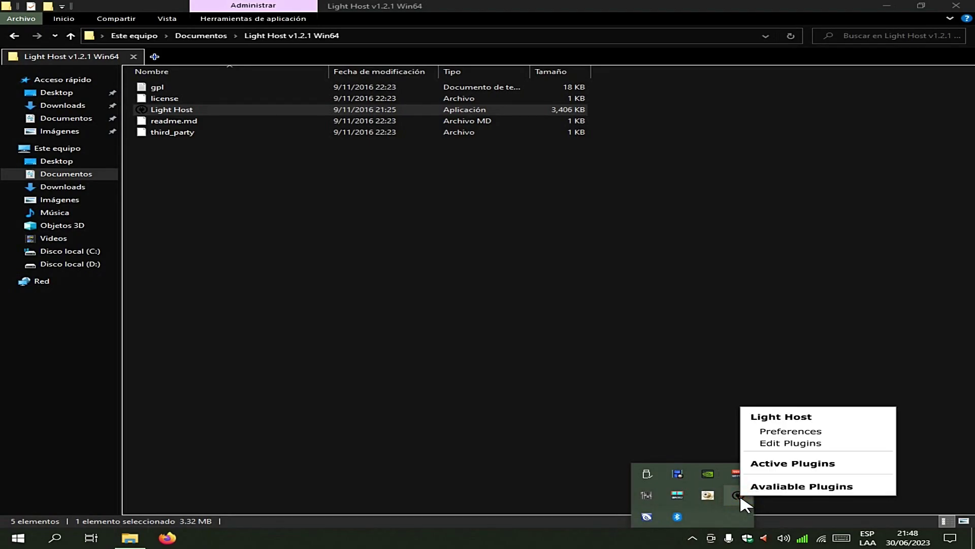
pyautogui.click(773, 445)
pyautogui.click(157, 25)
pyautogui.moveTo(157, 25); pyautogui.dragTo(202, 22)
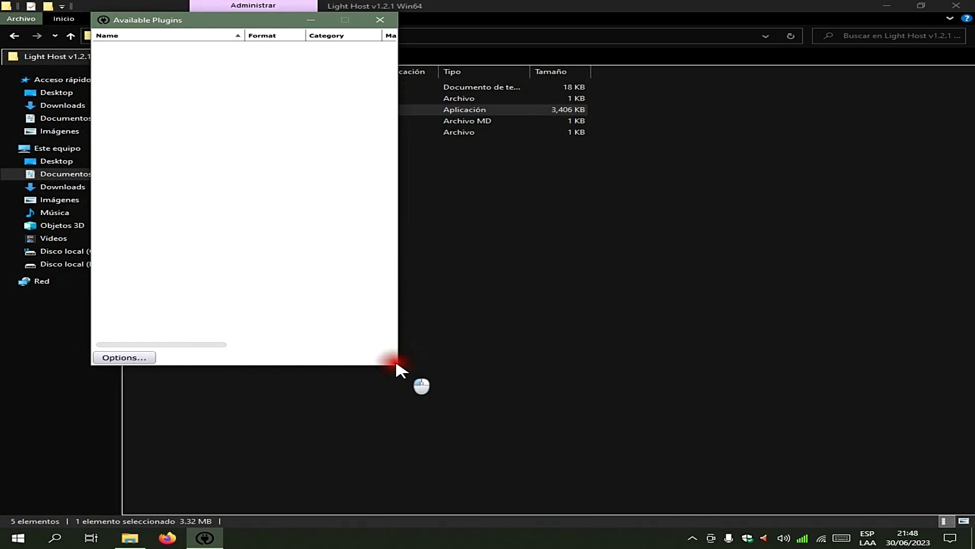
pyautogui.moveTo(396, 365); pyautogui.dragTo(801, 417)
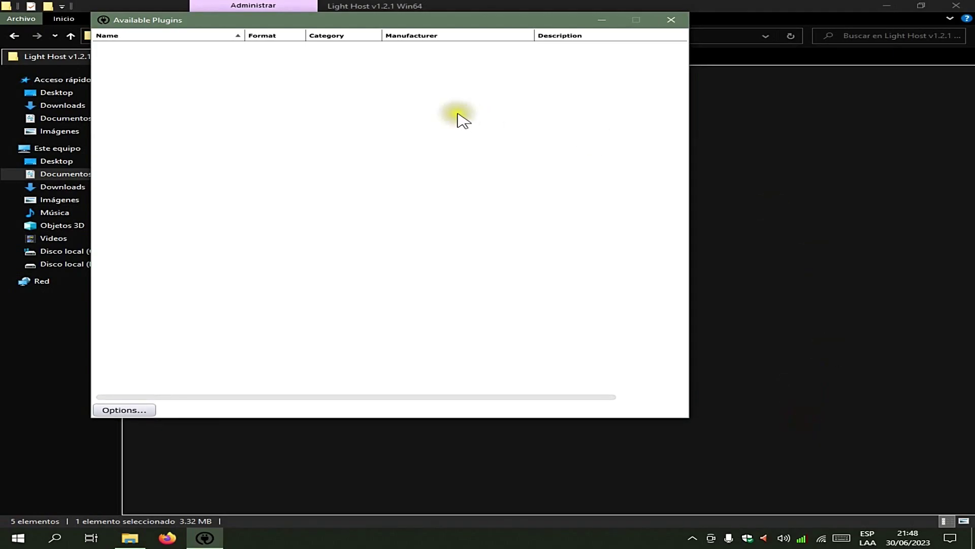
pyautogui.moveTo(375, 24); pyautogui.dragTo(455, 16)
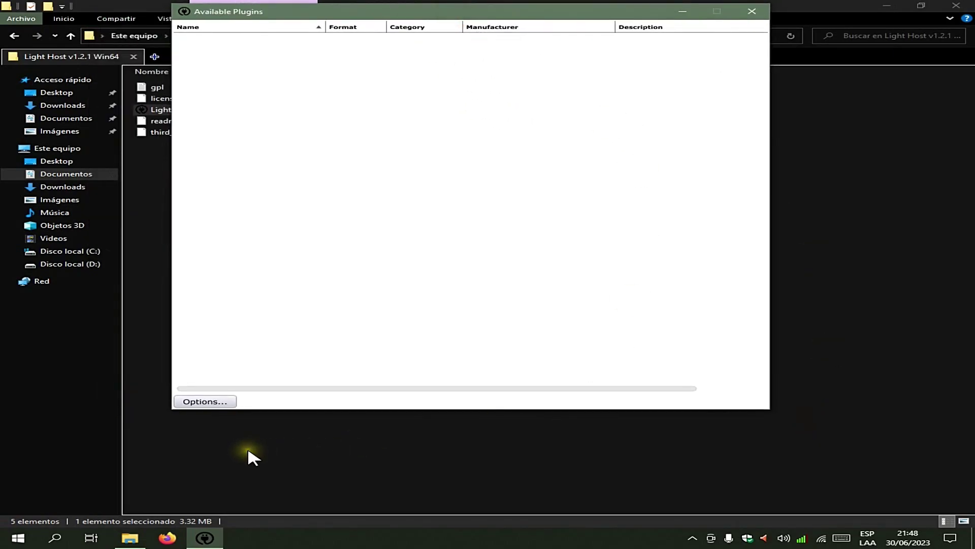
# Scan C:\Program Files\Common Files\VST3 for new or updated VST3 plug-ins and close the plugin list.
pyautogui.click(203, 403)
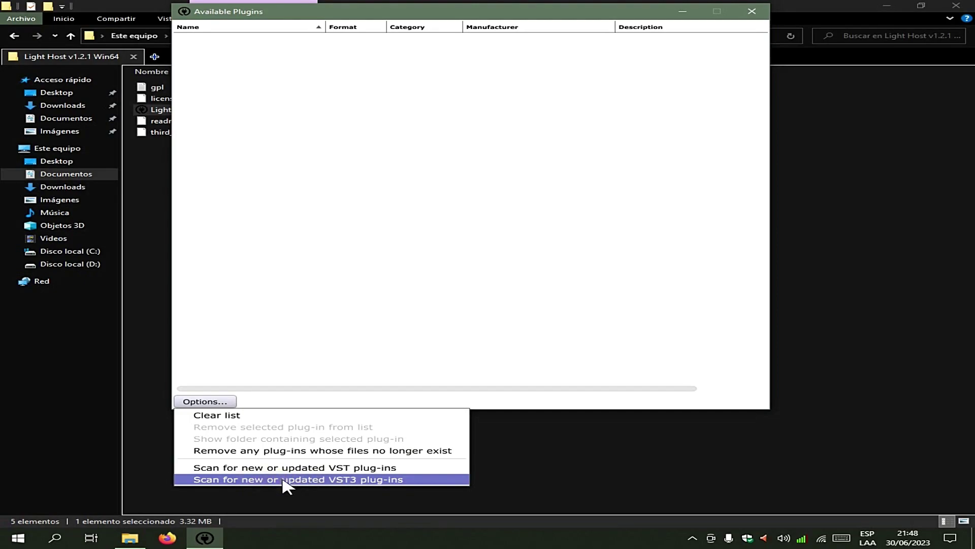
pyautogui.click(247, 479)
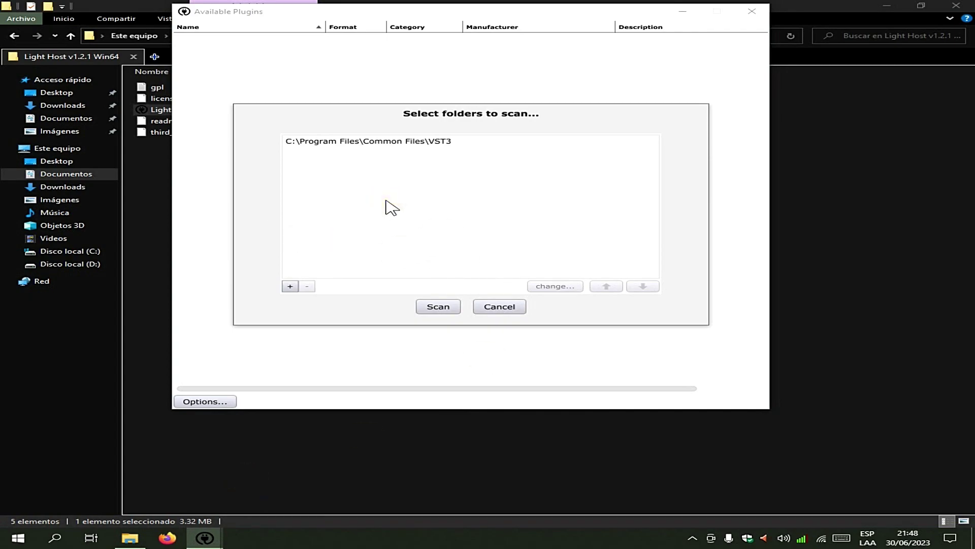
pyautogui.click(350, 146)
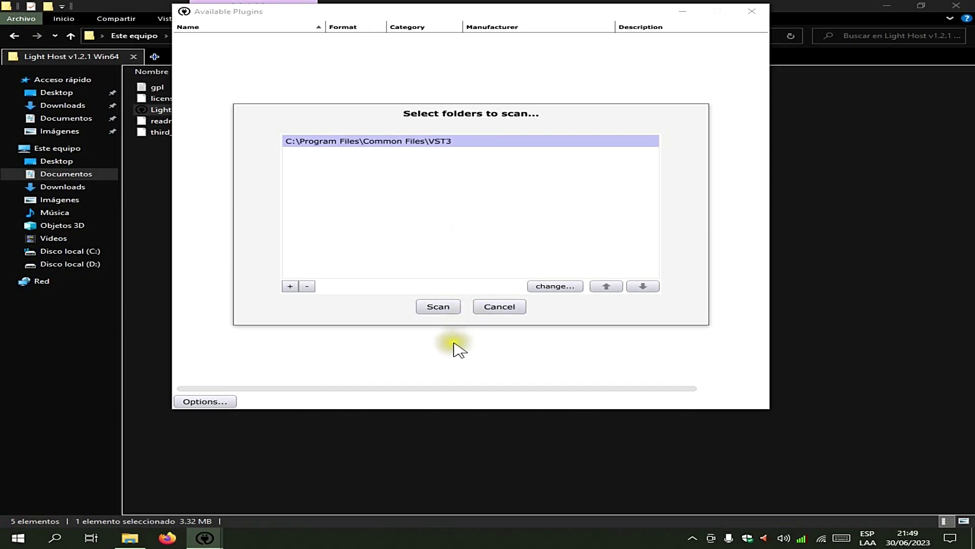
pyautogui.click(432, 307)
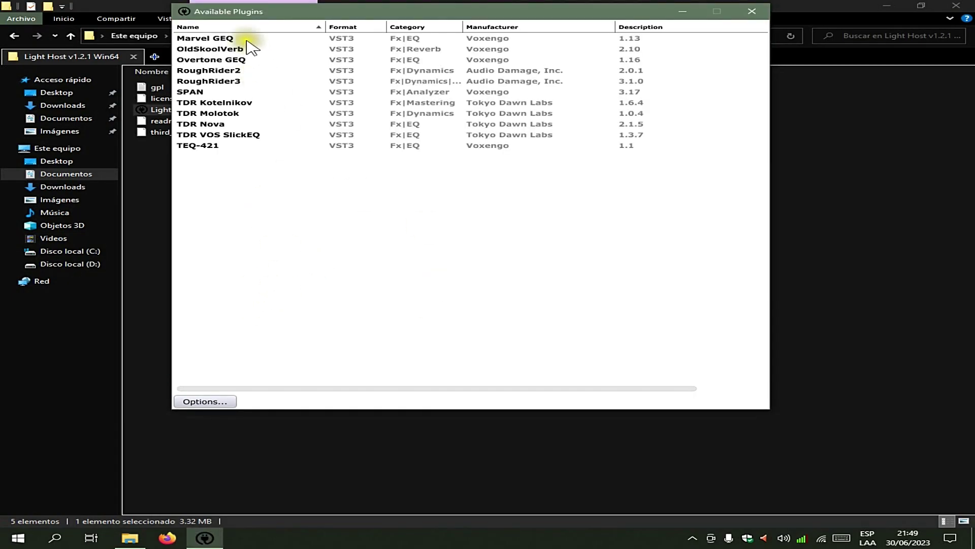
pyautogui.click(752, 13)
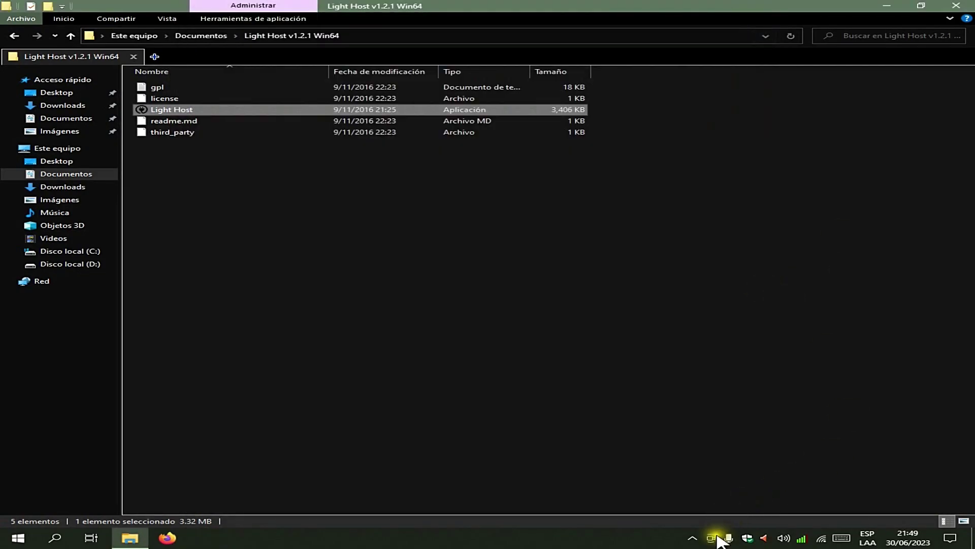
# Add the Audio Damage, Inc. plugin RoughRider3 to Light Host's active plugins.
pyautogui.click(692, 537)
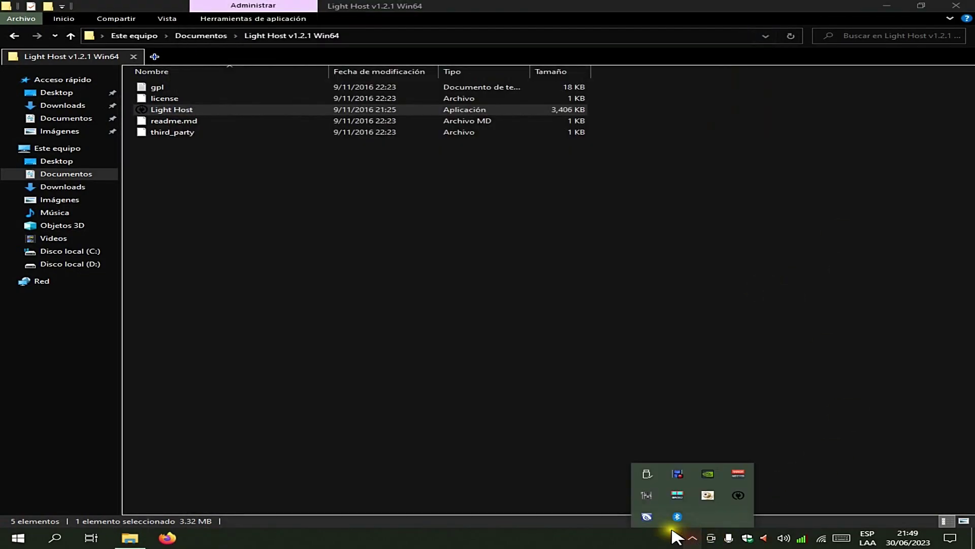
pyautogui.click(738, 495)
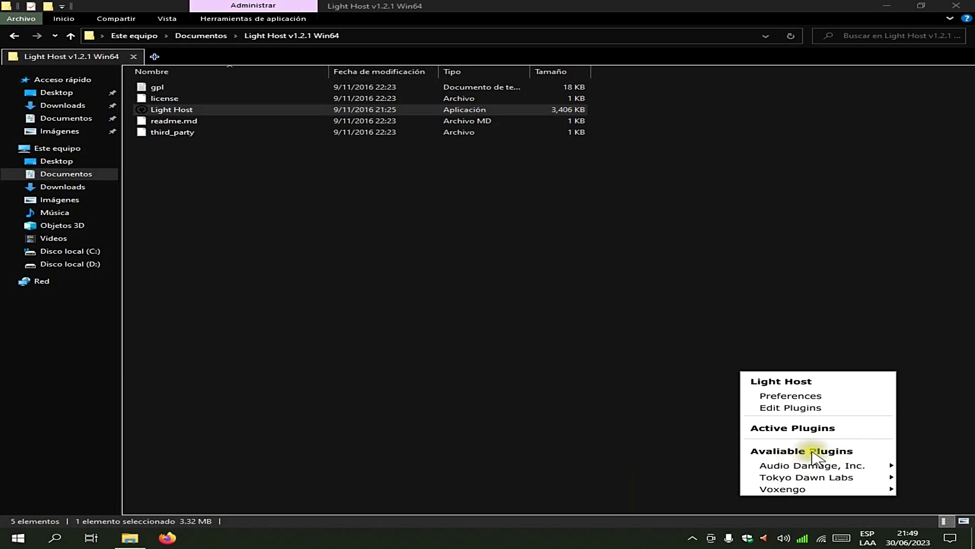
pyautogui.moveTo(782, 489)
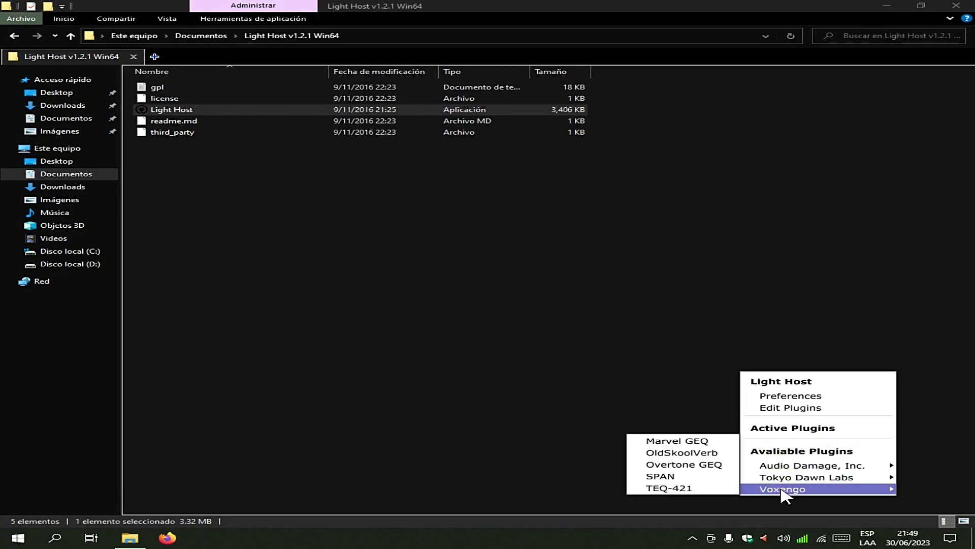
pyautogui.moveTo(770, 472)
pyautogui.moveTo(812, 479)
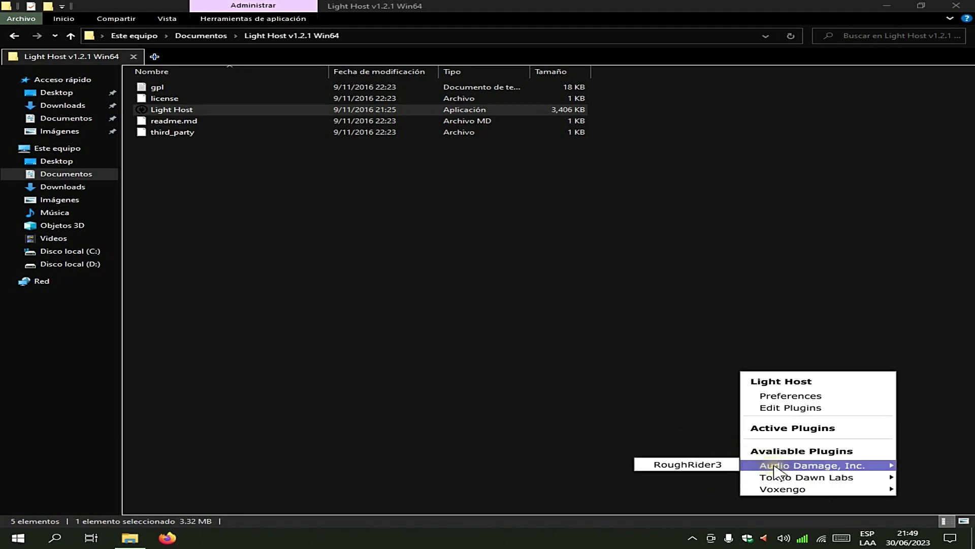
pyautogui.click(673, 465)
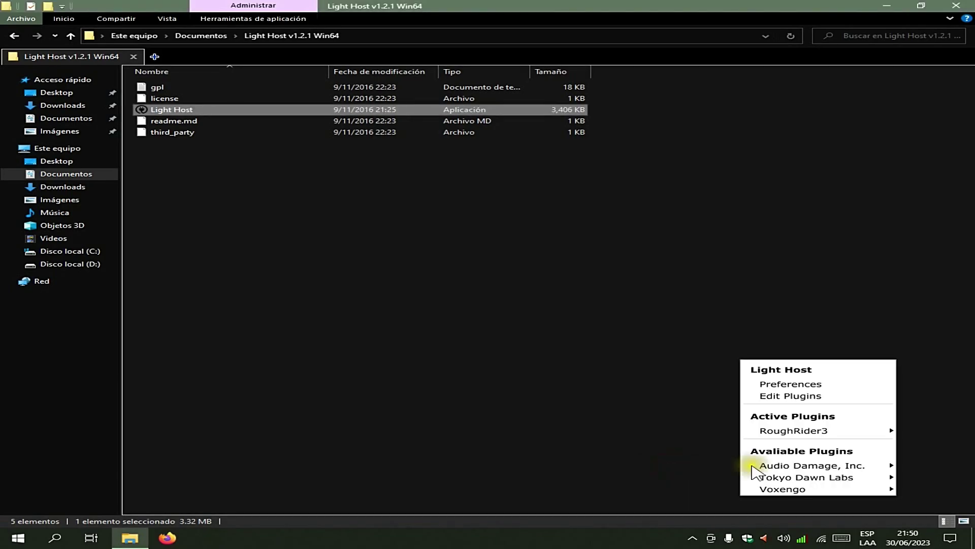
# Turn on Bypass for the active RoughRider3 plugin in Light Host.
pyautogui.click(692, 537)
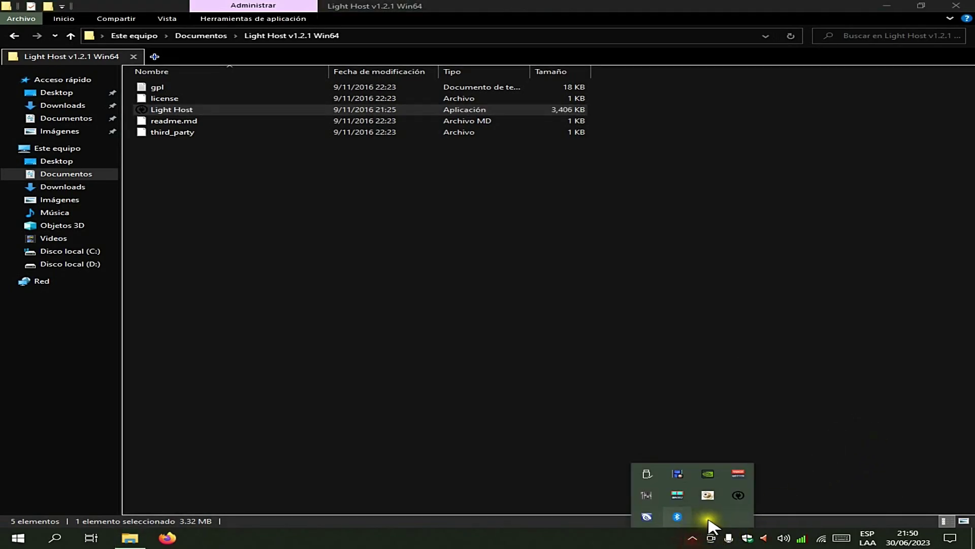
pyautogui.click(738, 493)
pyautogui.moveTo(805, 431)
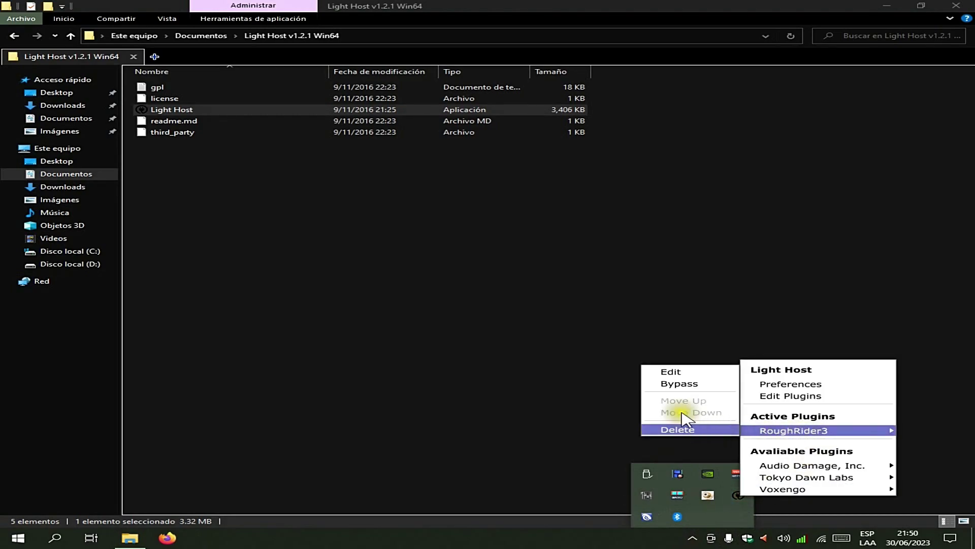
pyautogui.click(705, 384)
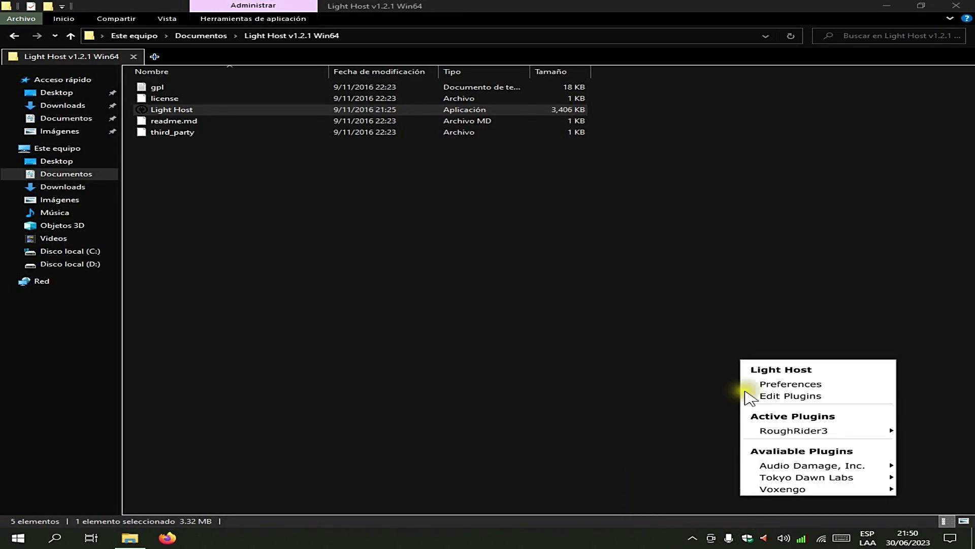
# Open RoughRider3's editor, move its window fully into view to inspect the compressor controls, and close it.
pyautogui.moveTo(852, 435)
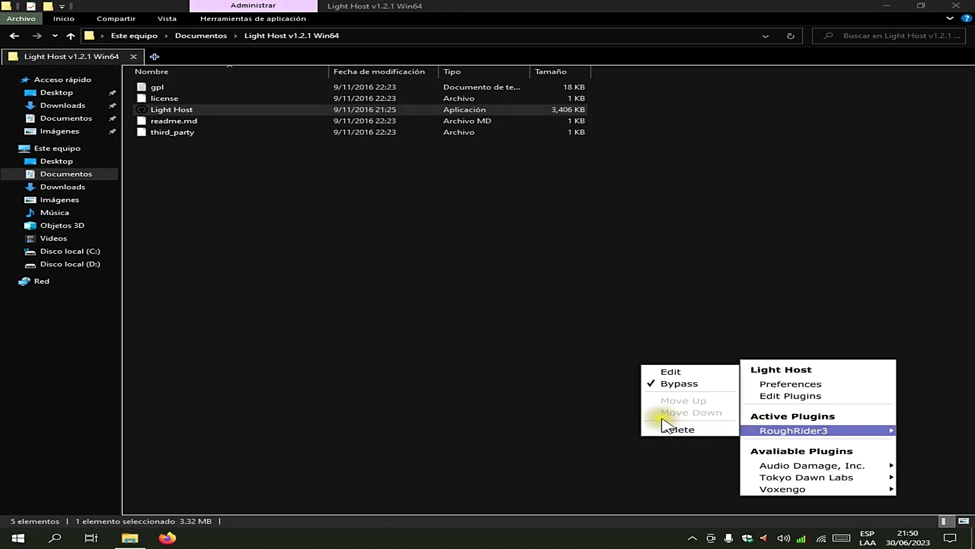
pyautogui.click(694, 375)
pyautogui.click(693, 374)
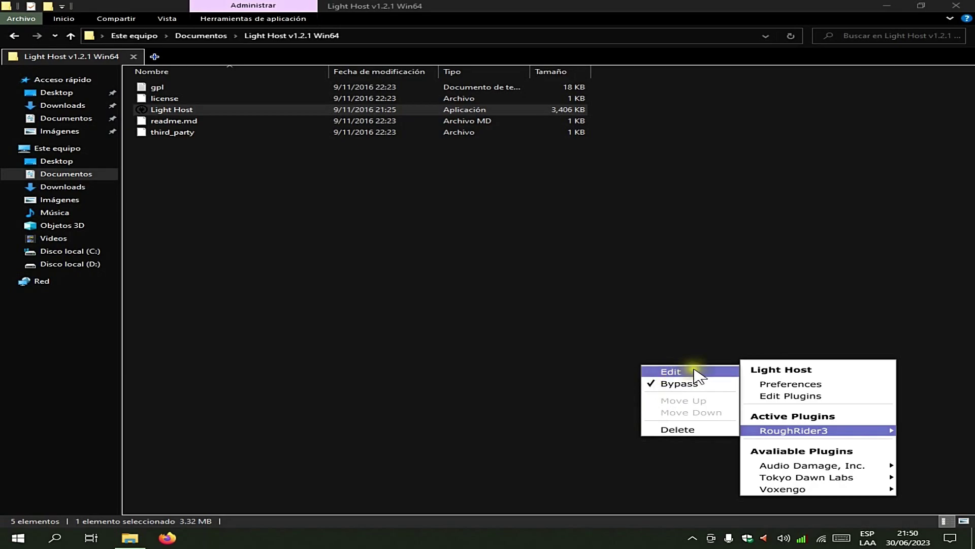
pyautogui.click(694, 371)
pyautogui.moveTo(735, 105); pyautogui.dragTo(534, 105)
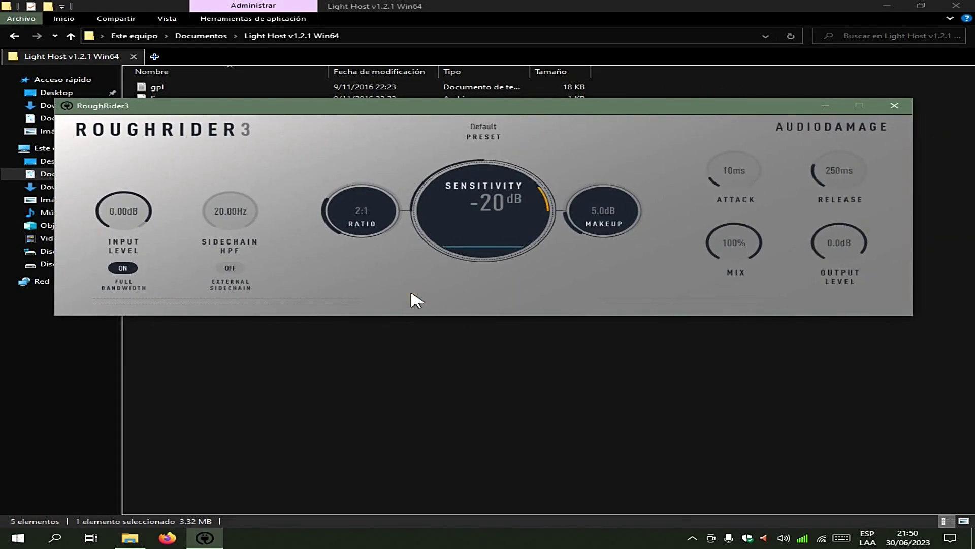
pyautogui.click(895, 106)
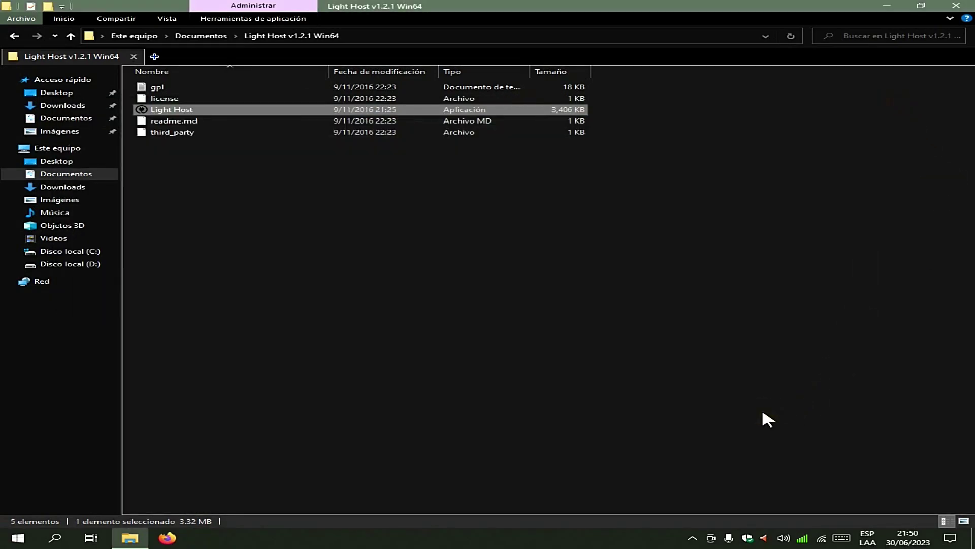
# Add the Voxengo plugin Marvel GEQ to Light Host's active plugins and turn on its Bypass option.
pyautogui.click(692, 537)
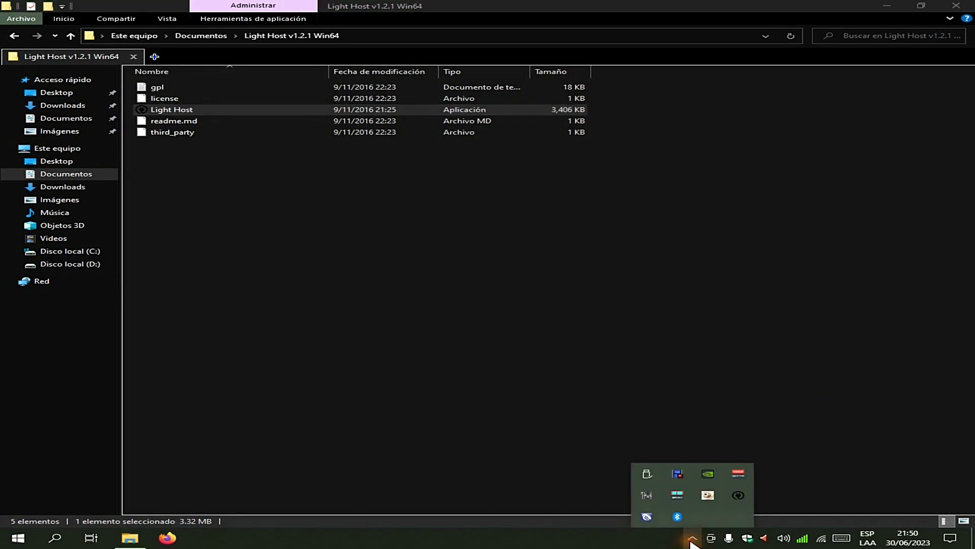
pyautogui.click(738, 494)
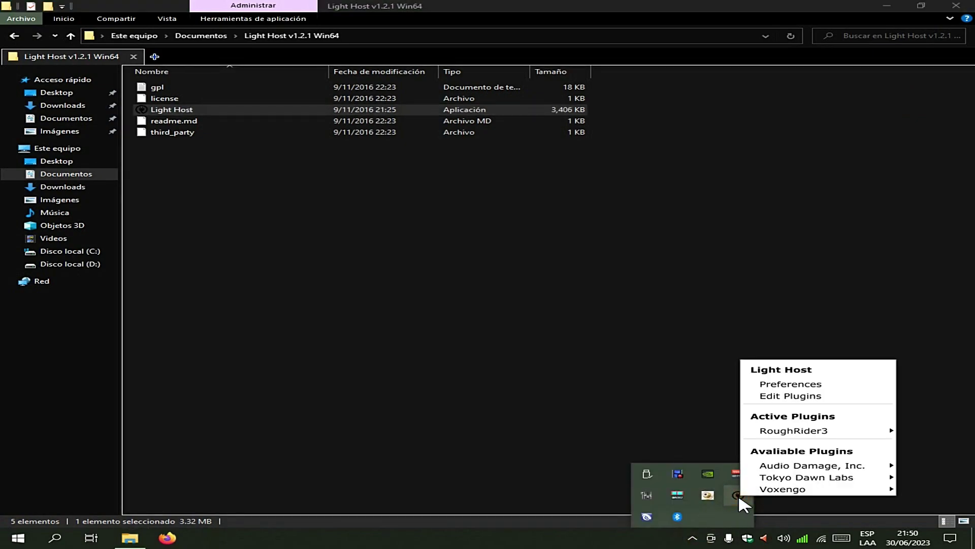
pyautogui.moveTo(773, 491)
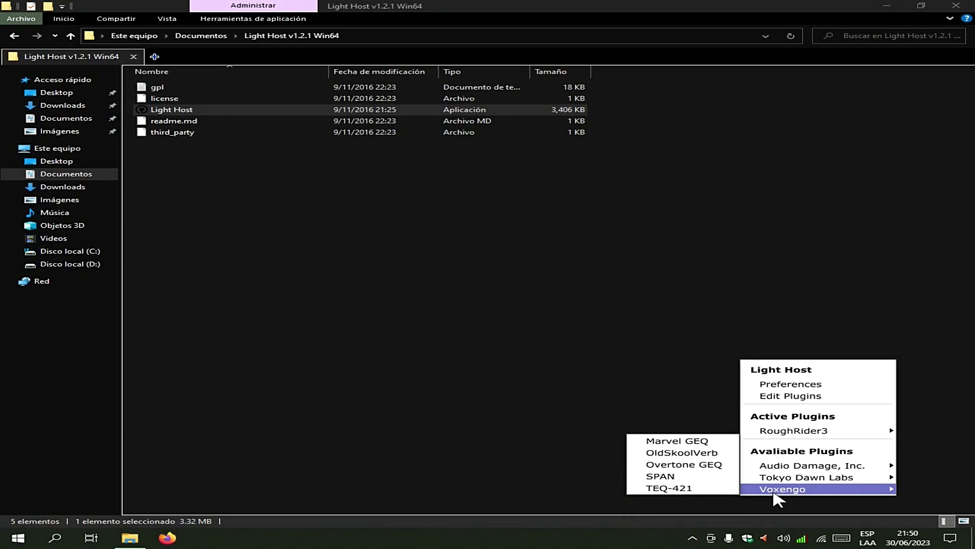
pyautogui.click(635, 445)
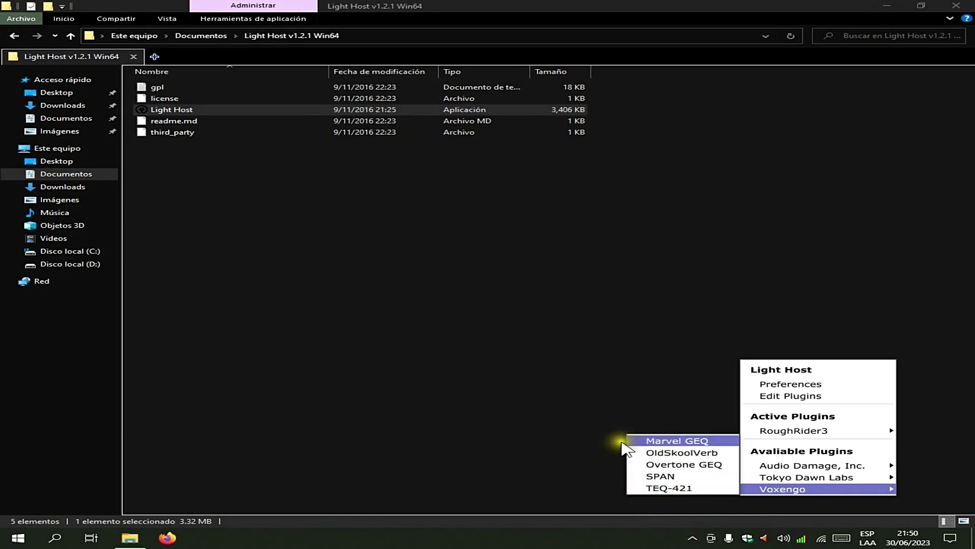
pyautogui.click(653, 441)
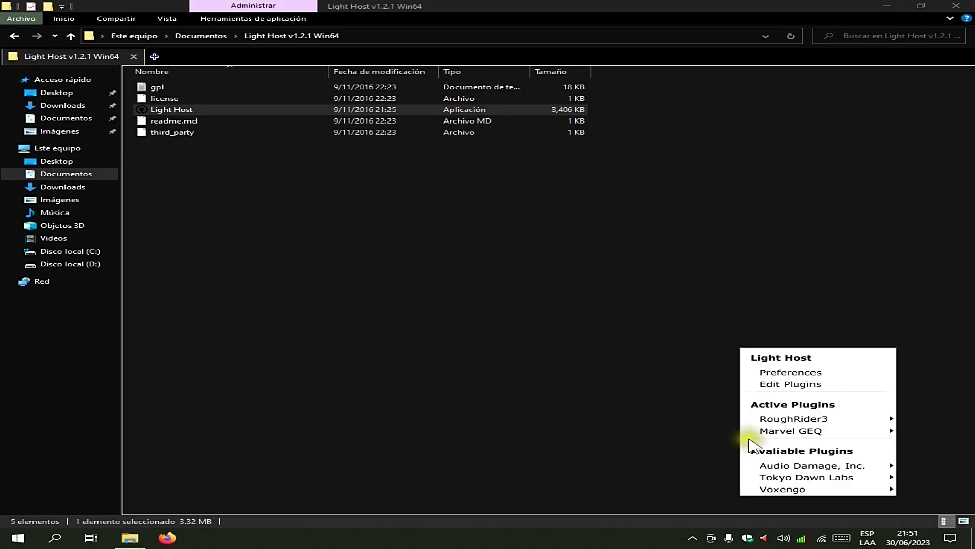
pyautogui.moveTo(750, 431)
pyautogui.click(683, 385)
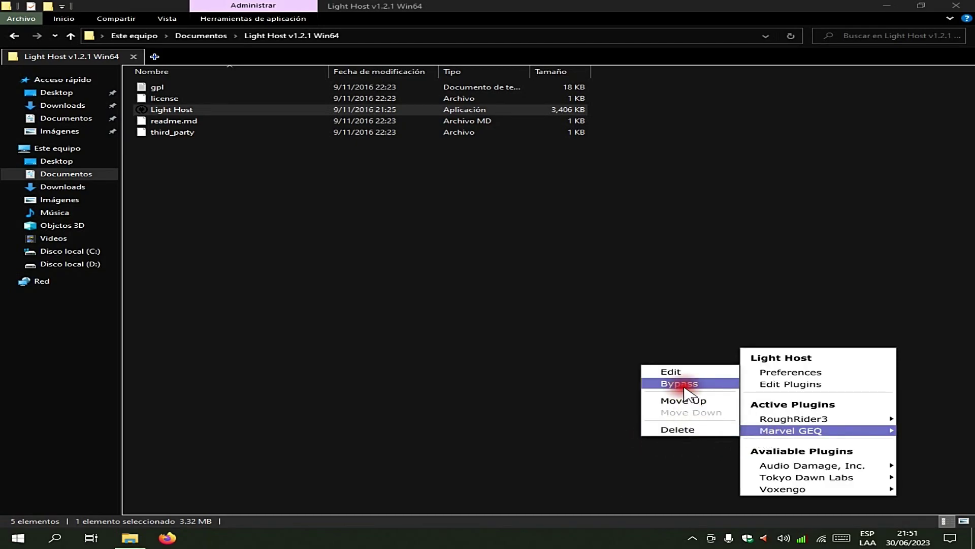
# Open Marvel GEQ's editor, move its window to view the equalizer bands, and close it.
pyautogui.moveTo(782, 432)
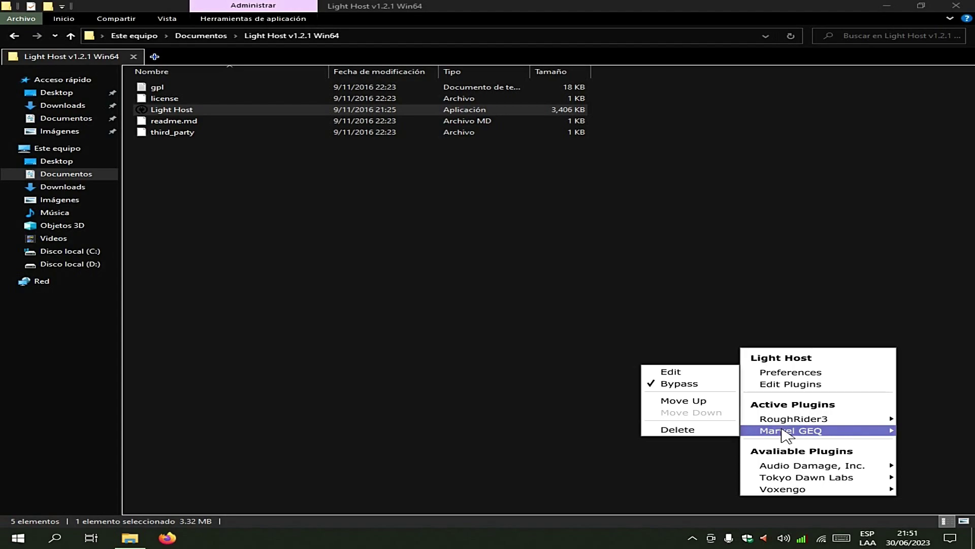
pyautogui.click(663, 373)
pyautogui.moveTo(279, 212); pyautogui.dragTo(441, 182)
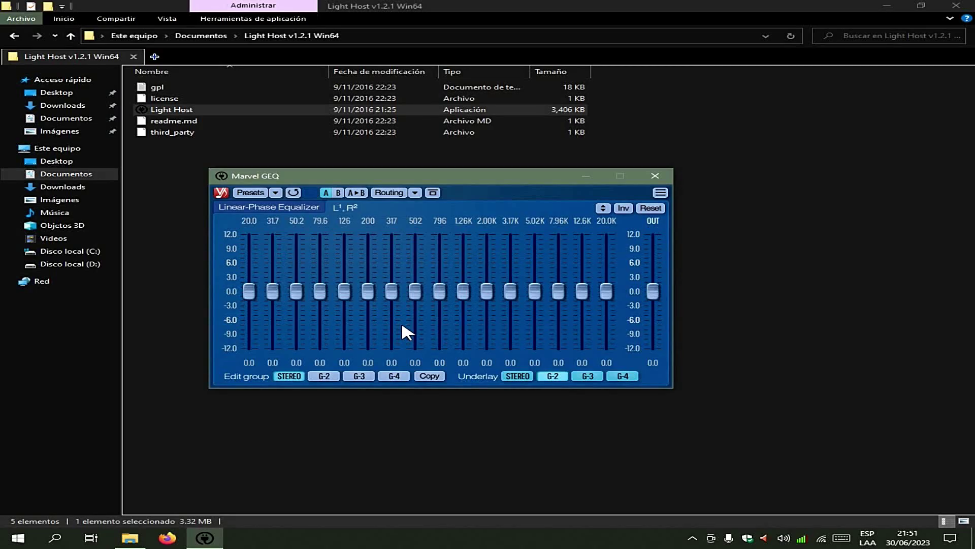
pyautogui.click(662, 171)
# Add the Tokyo Dawn Labs plugin TDR VOS SlickEQ to the active plugins and turn on its Bypass option.
pyautogui.click(692, 538)
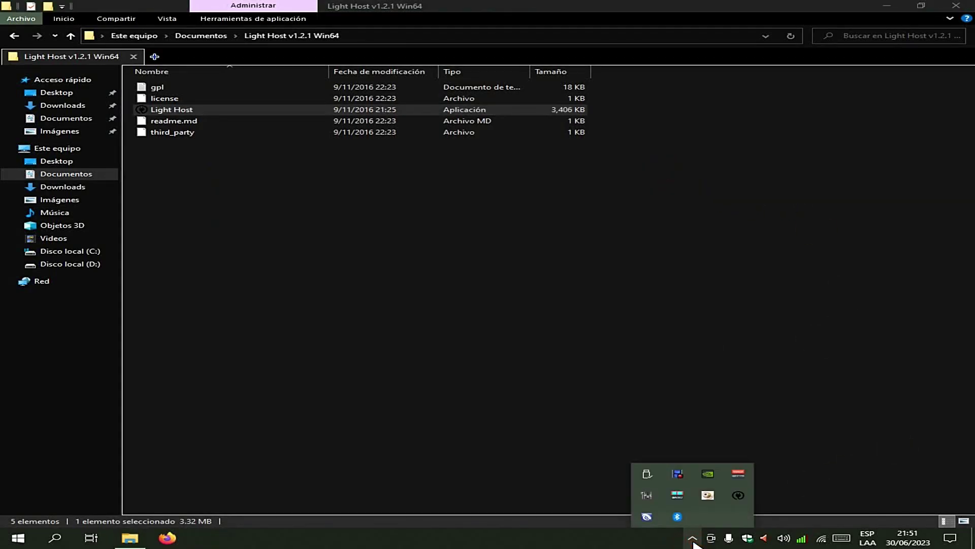
pyautogui.click(739, 494)
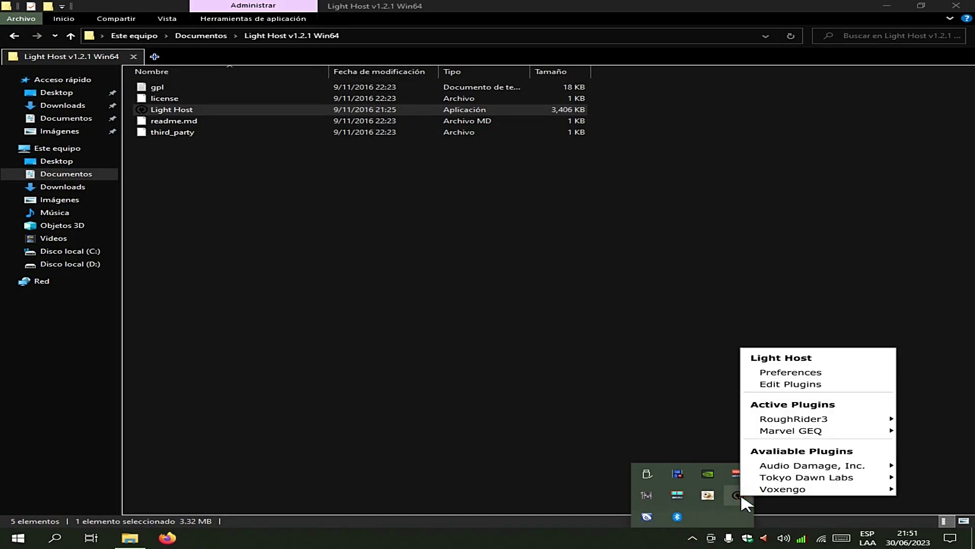
pyautogui.moveTo(787, 479)
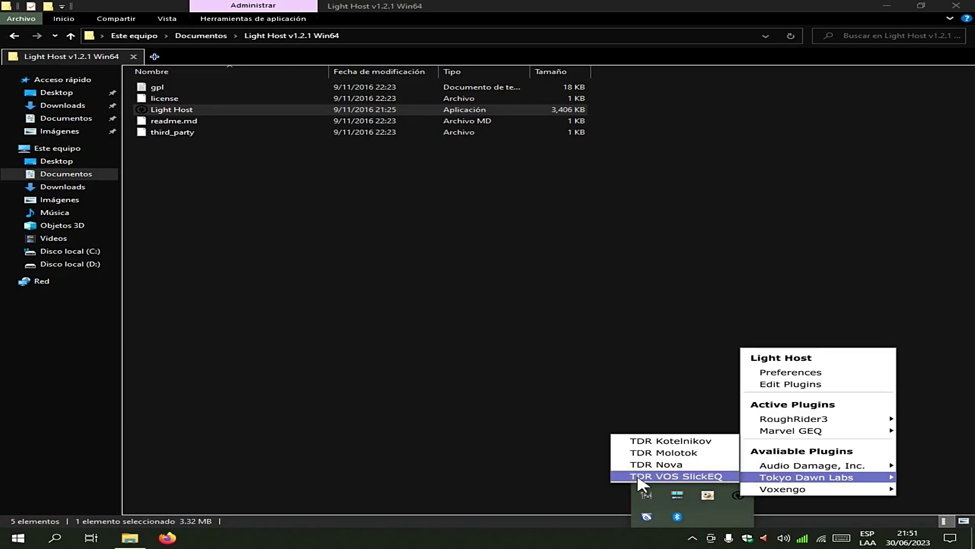
pyautogui.click(641, 478)
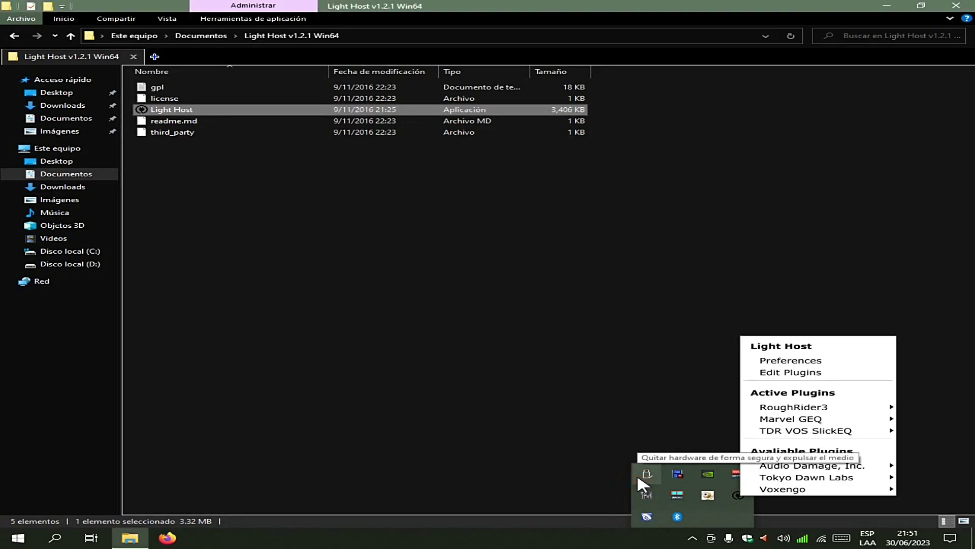
pyautogui.click(738, 493)
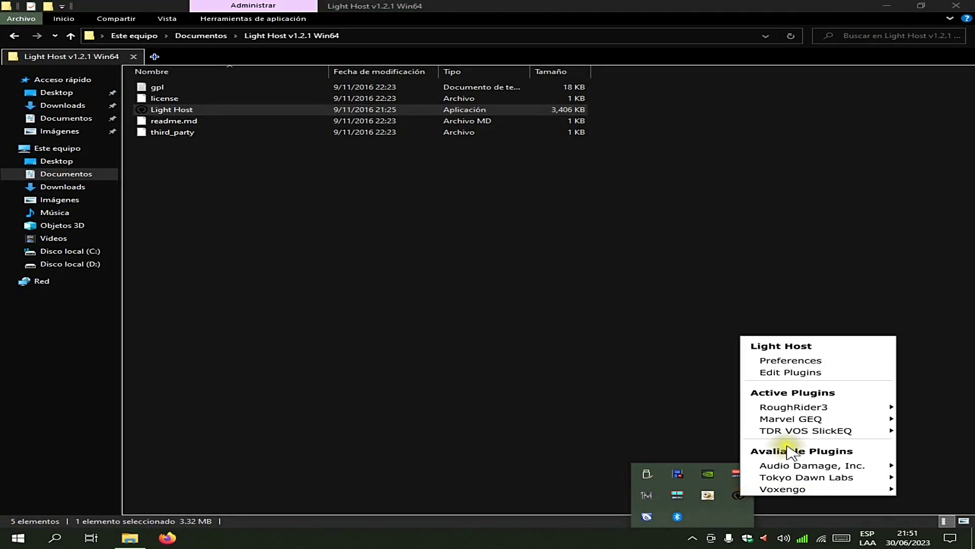
pyautogui.moveTo(791, 435)
pyautogui.click(660, 384)
pyautogui.click(641, 476)
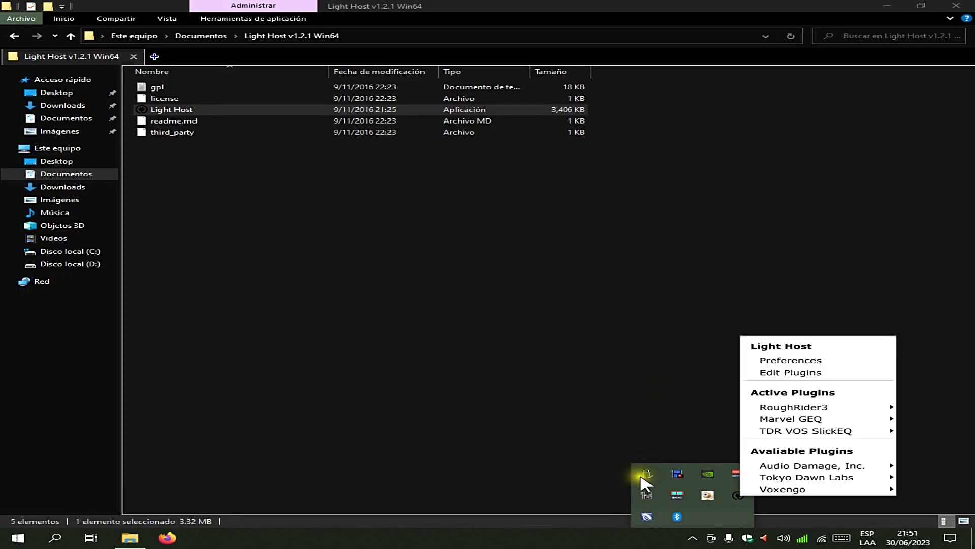
# Open the TDR VOS SlickEQ editor and move its window toward the middle of the screen.
pyautogui.moveTo(859, 436)
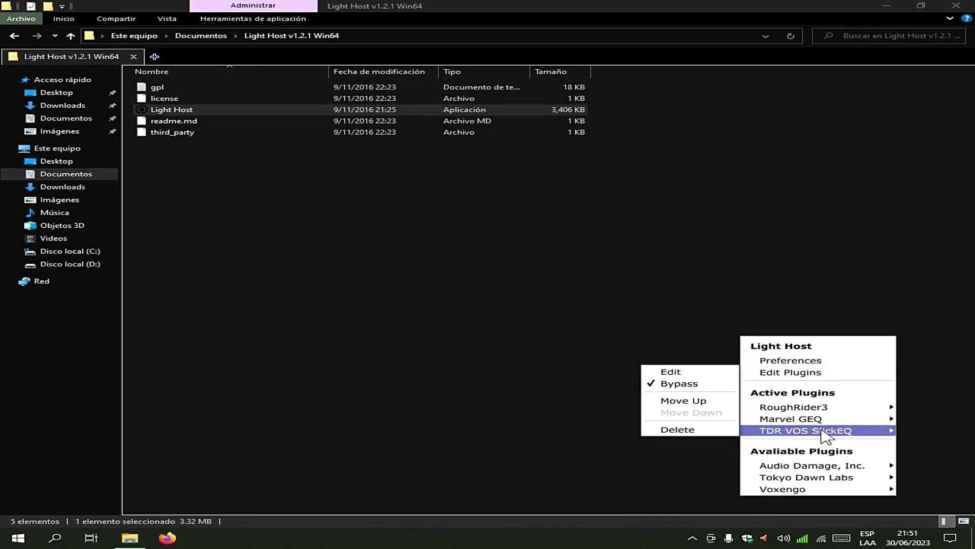
pyautogui.click(689, 373)
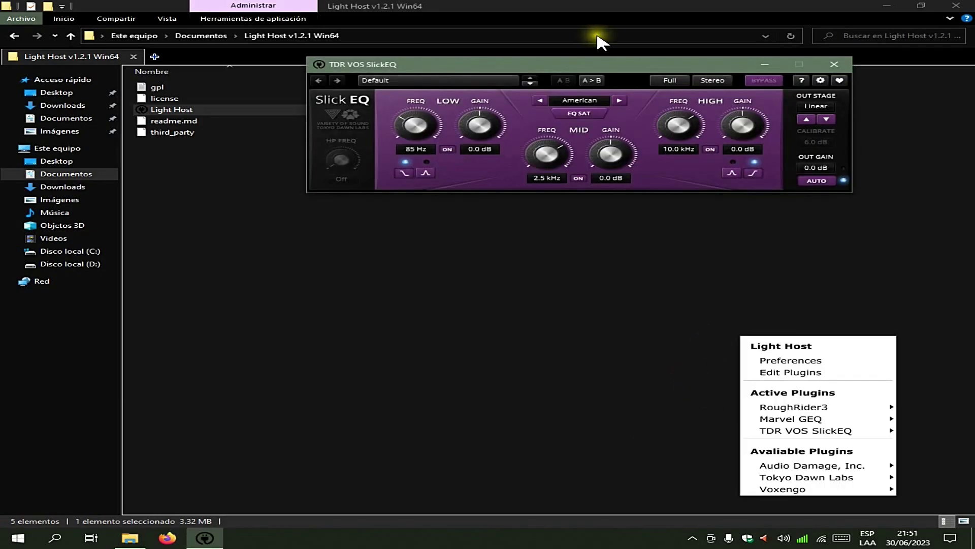
pyautogui.click(603, 65)
pyautogui.moveTo(602, 64); pyautogui.dragTo(491, 192)
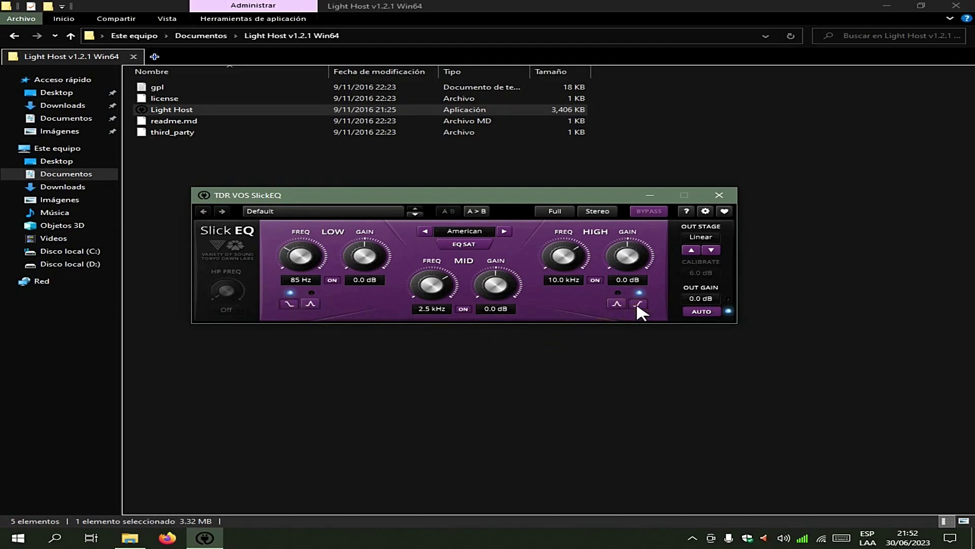
# Step through SlickEQ's equalizer models from British on to Soviet and close its editor.
pyautogui.click(502, 232)
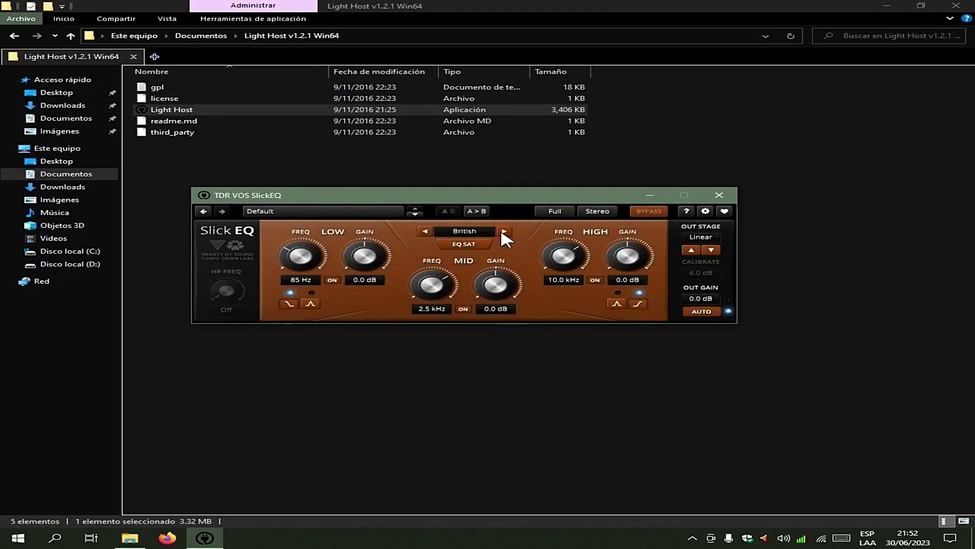
pyautogui.click(502, 232)
pyautogui.click(502, 233)
pyautogui.click(503, 233)
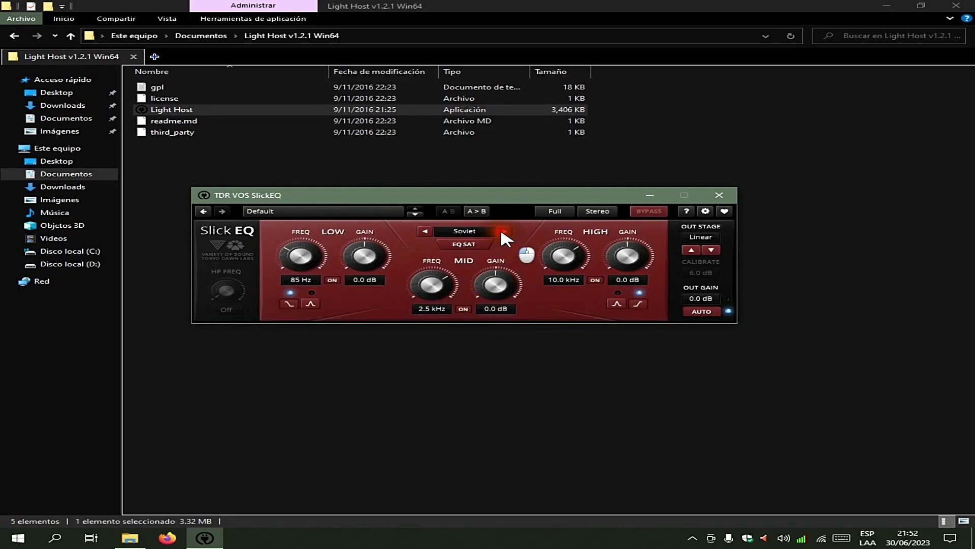
pyautogui.click(721, 196)
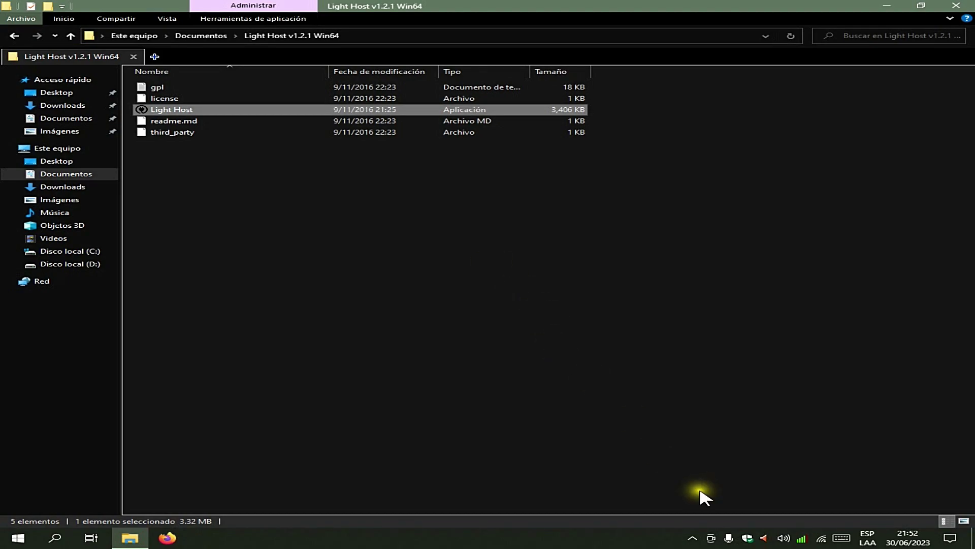
# Review Light Host's quit and plugin-state options and its list of active plugins without choosing anything.
pyautogui.click(692, 537)
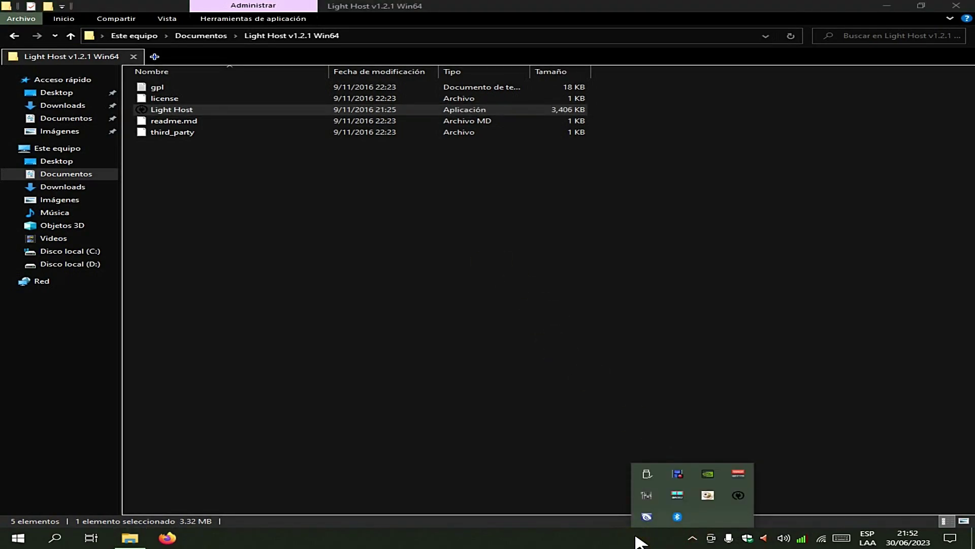
pyautogui.rightClick(739, 496)
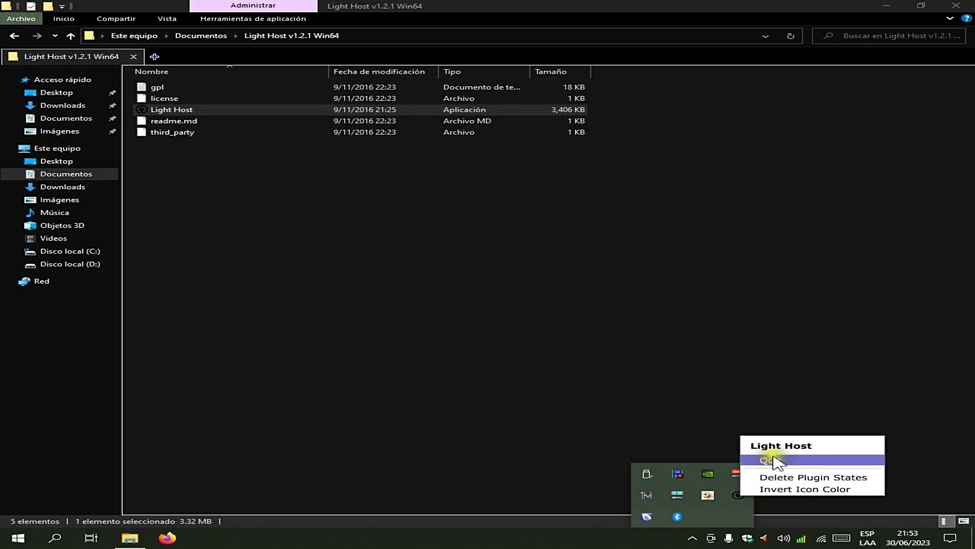
pyautogui.click(736, 495)
pyautogui.click(736, 496)
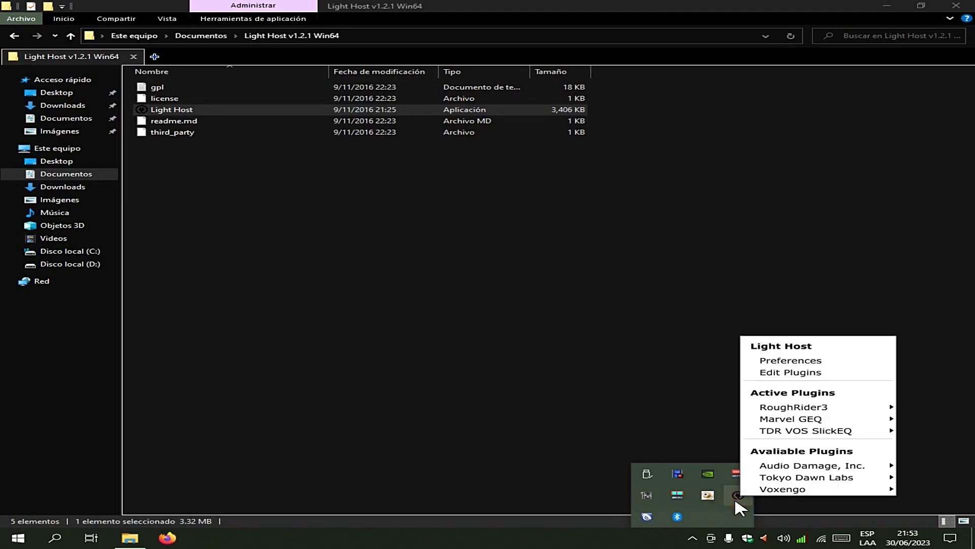
pyautogui.click(619, 356)
pyautogui.click(538, 418)
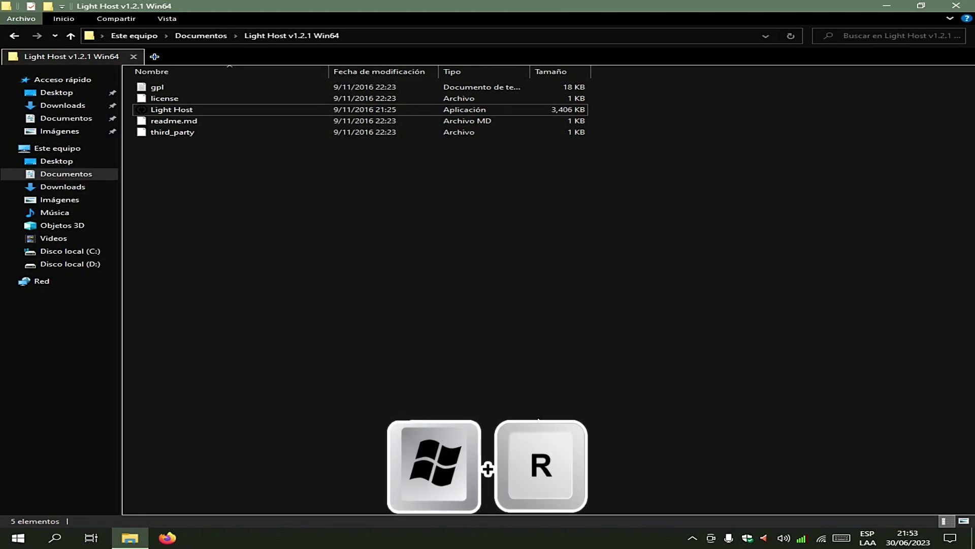
# Open the Windows startup folder by running shell:startup.
pyautogui.press('super+r')
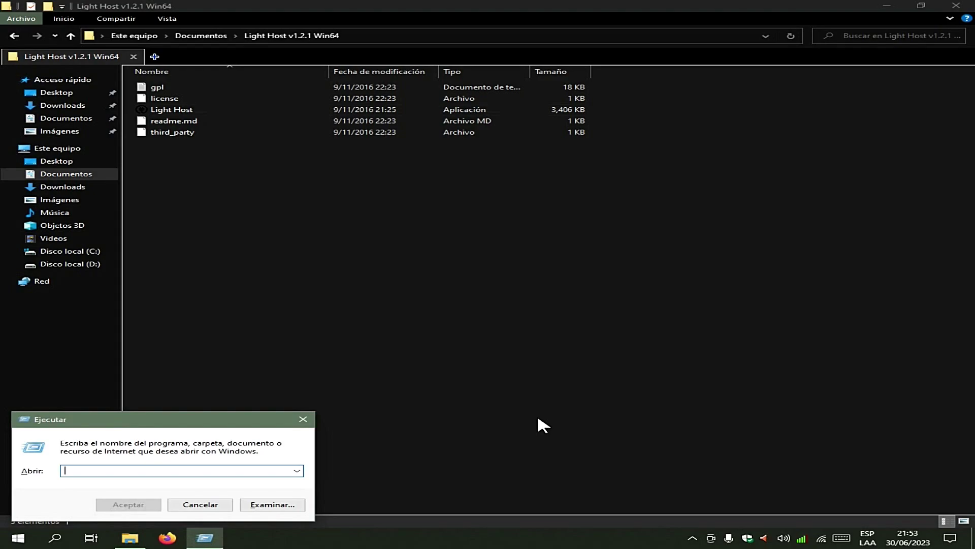
pyautogui.write('shell:')
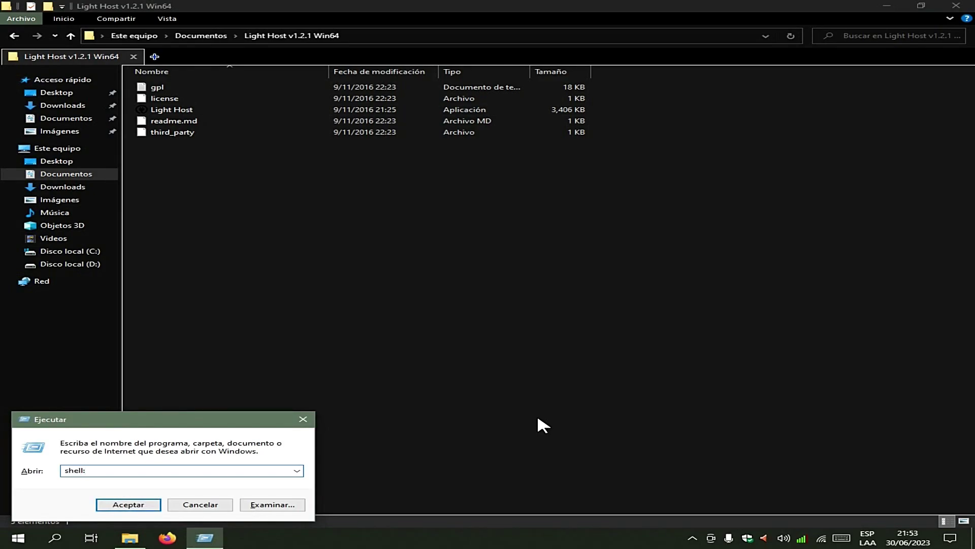
pyautogui.write('sa')
pyautogui.press('BackSpace')
pyautogui.write('tartup')
pyautogui.click(114, 508)
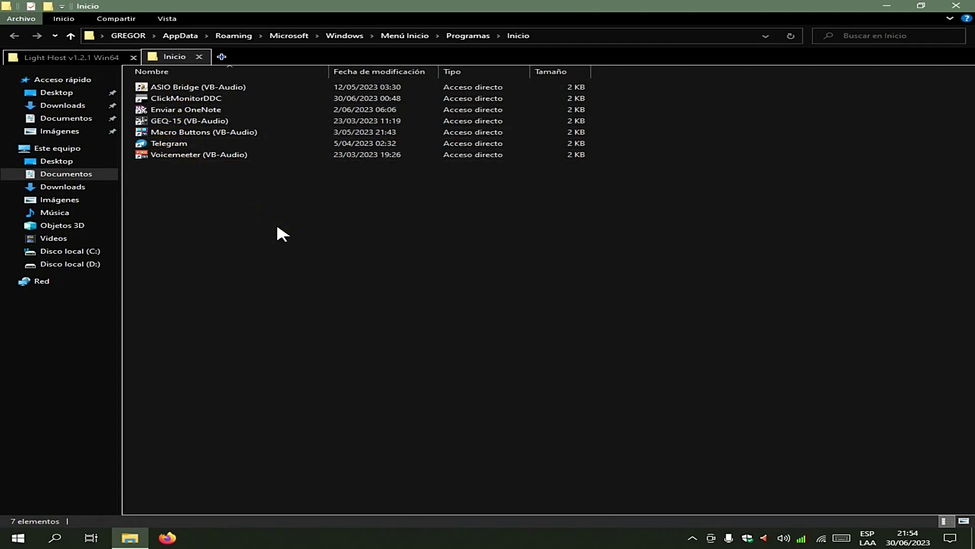
# Copy the Light Host application from the Light Host v1.2.1 Win64 folder into the Inicio startup folder and close the file window.
pyautogui.click(61, 58)
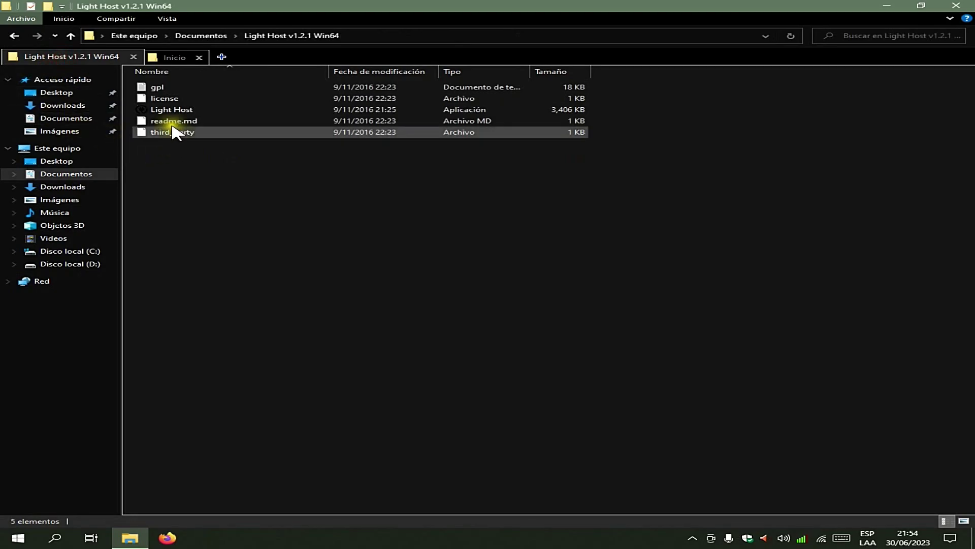
pyautogui.click(173, 111)
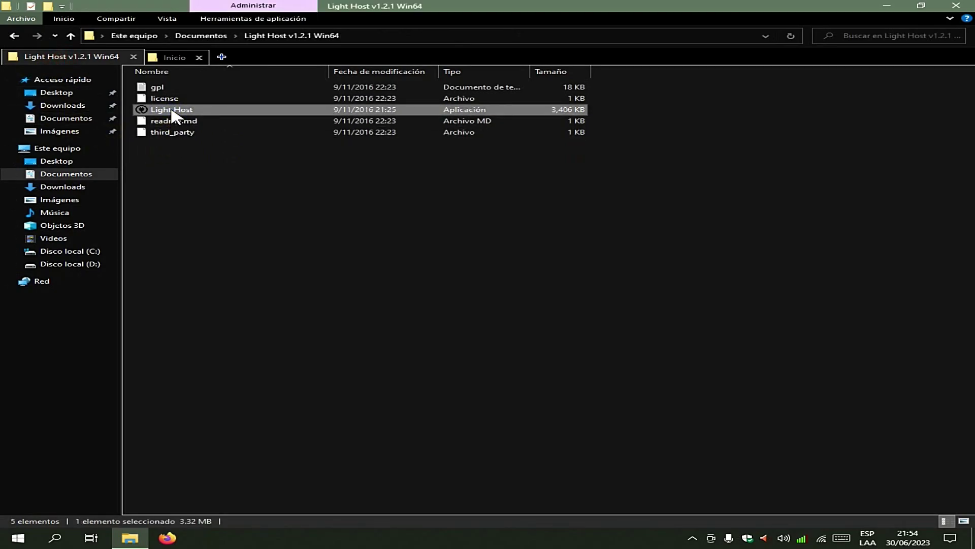
pyautogui.rightClick(172, 110)
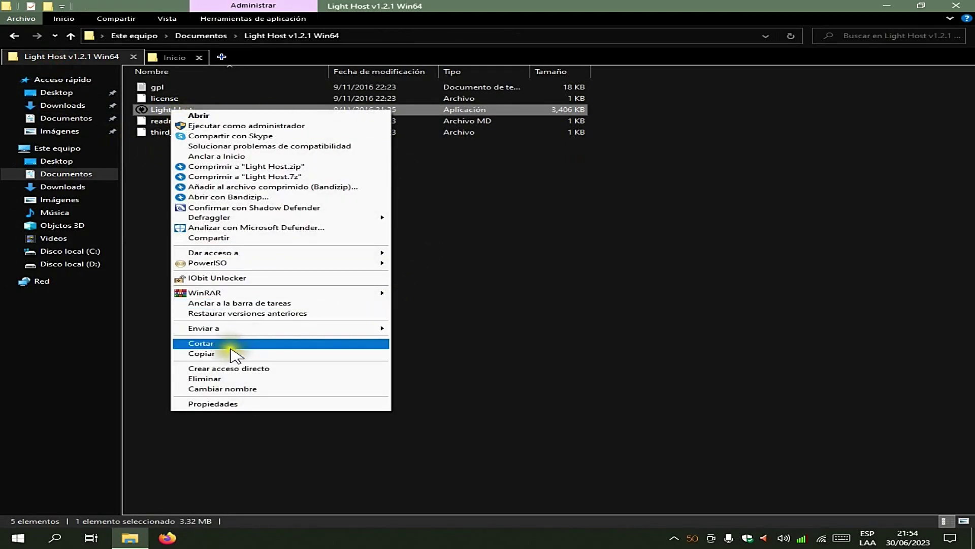
pyautogui.click(210, 354)
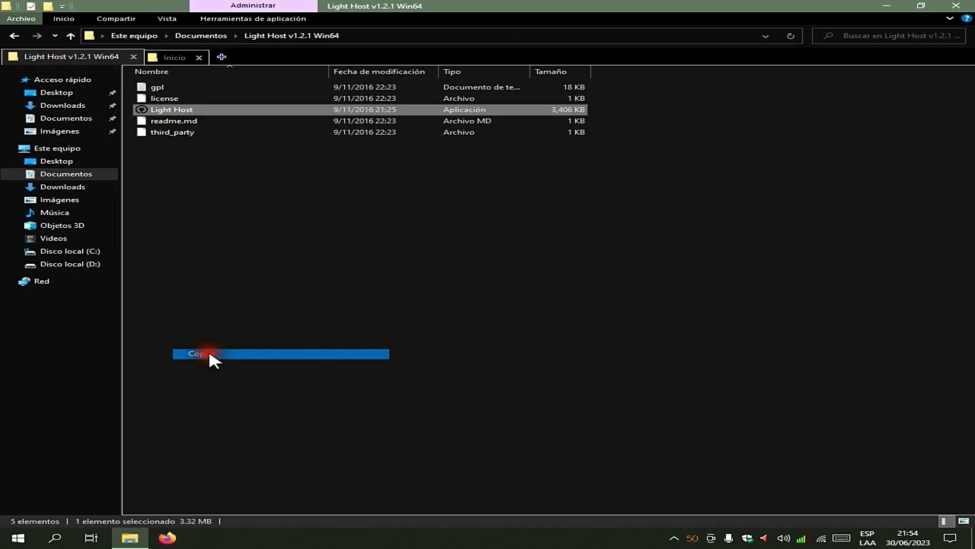
pyautogui.click(172, 57)
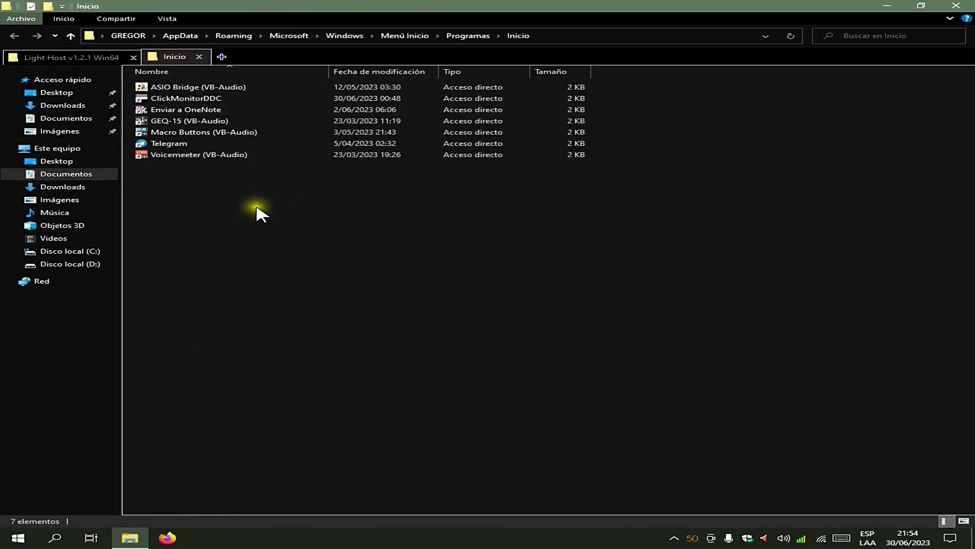
pyautogui.rightClick(260, 201)
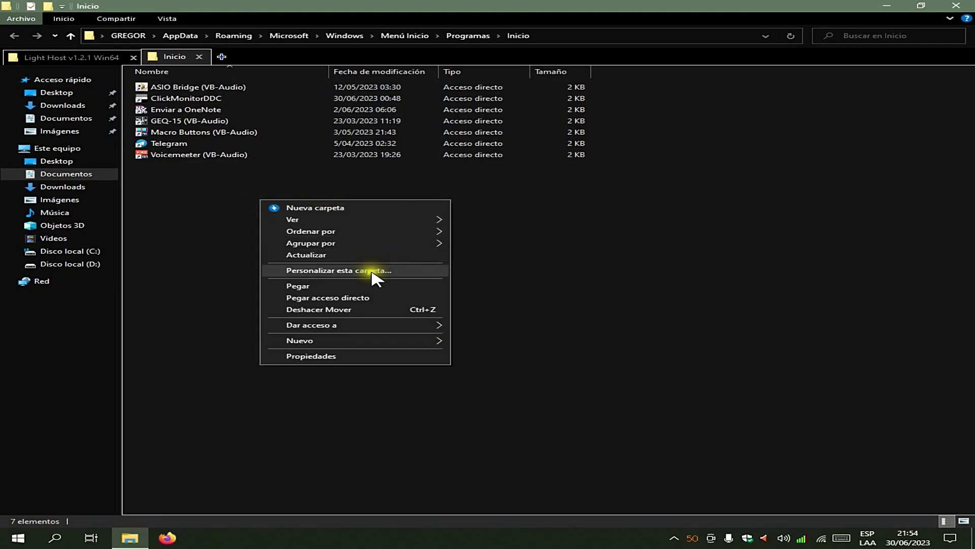
pyautogui.click(327, 288)
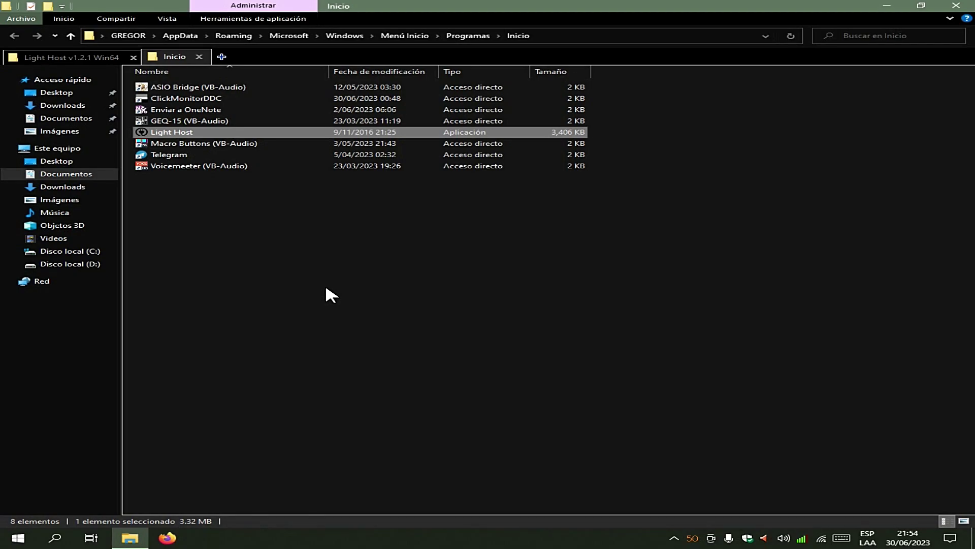
pyautogui.click(955, 6)
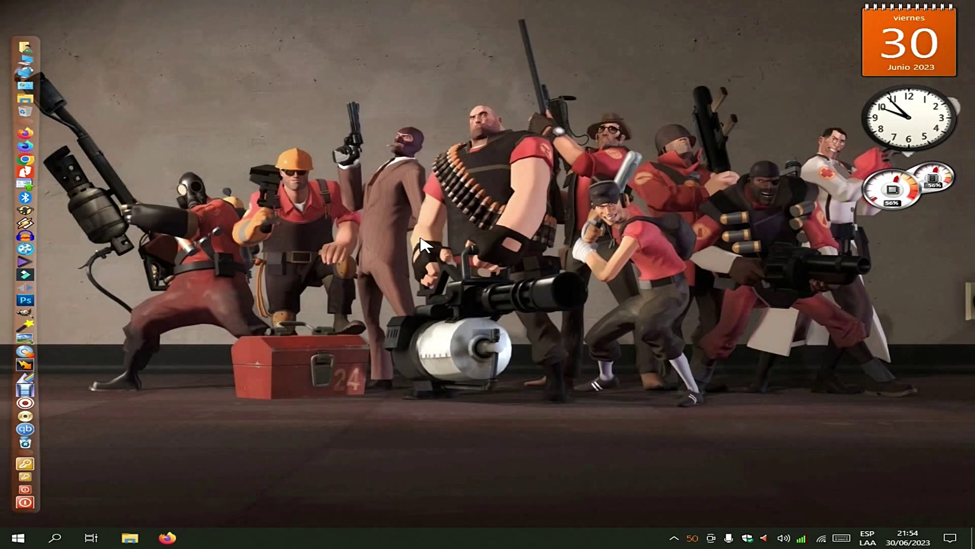